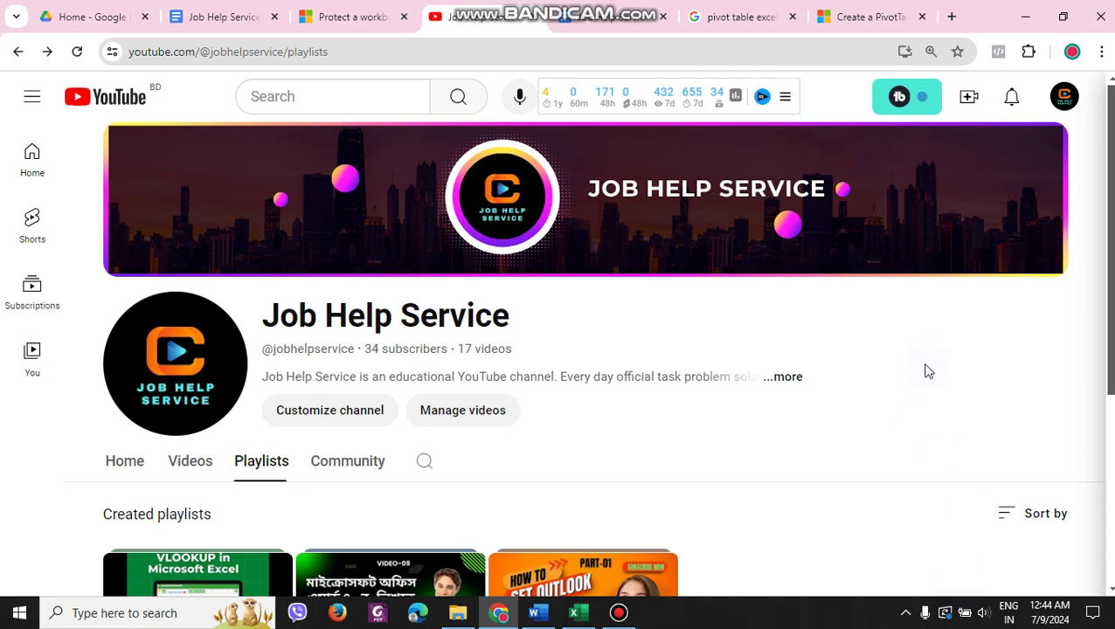
Step: Switch to the Excel workbook with the Code and Rec Qty data on the Pivot Table sheet
left_click(573, 614)
left_click(482, 342)
left_click(593, 273)
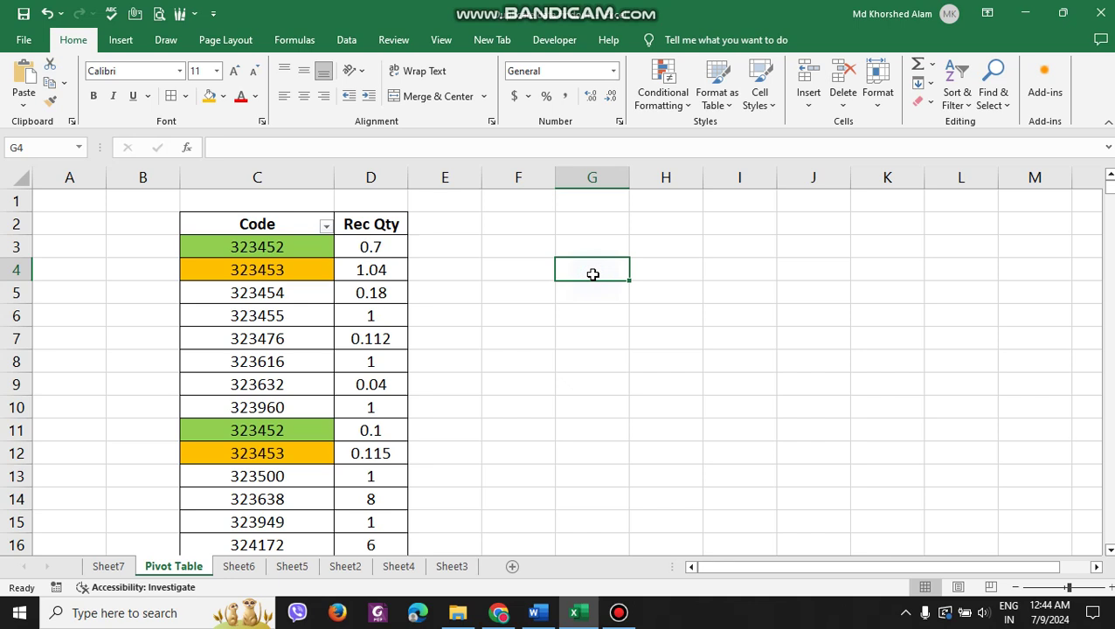
Step: Examine the repeated codes 323452 and 323453 and compare the Rec Qty value beside each occurrence
left_click(224, 247)
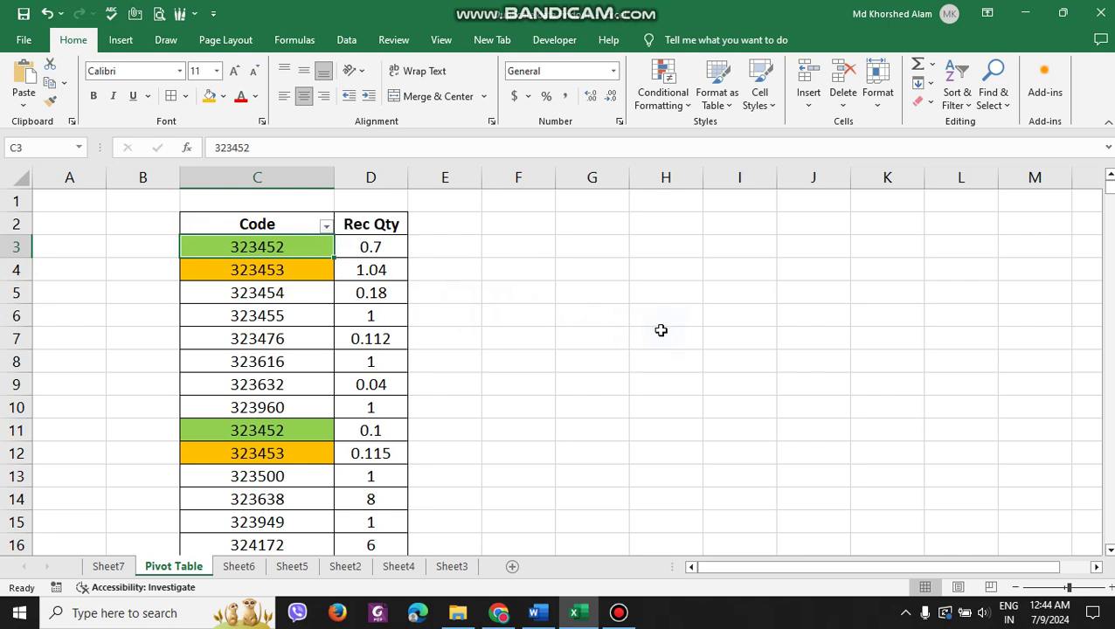
left_click(388, 247)
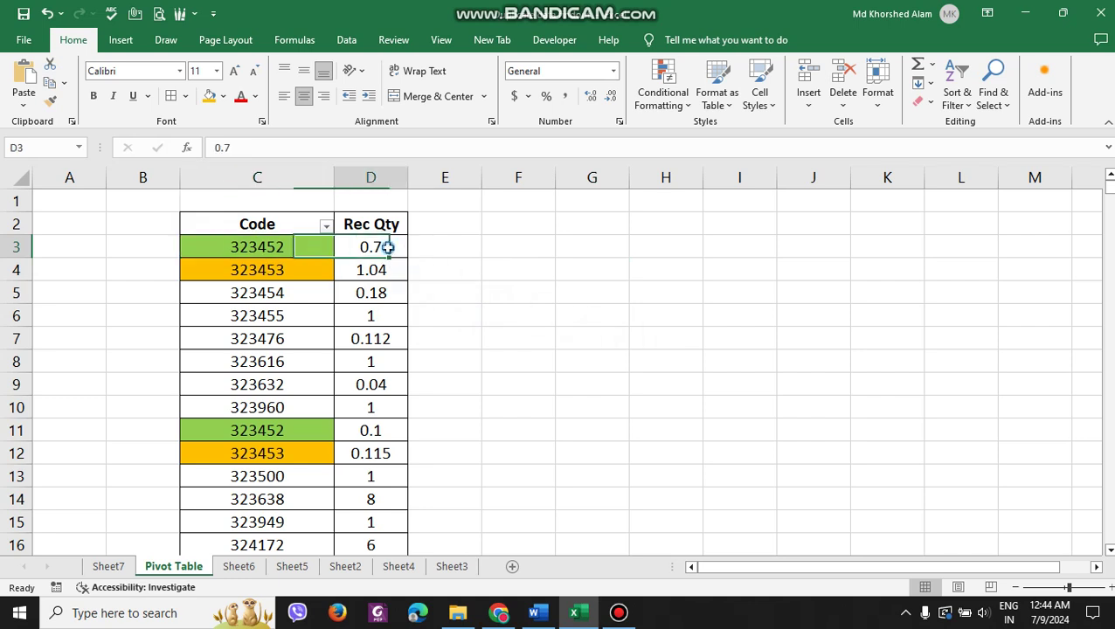
left_click(296, 430)
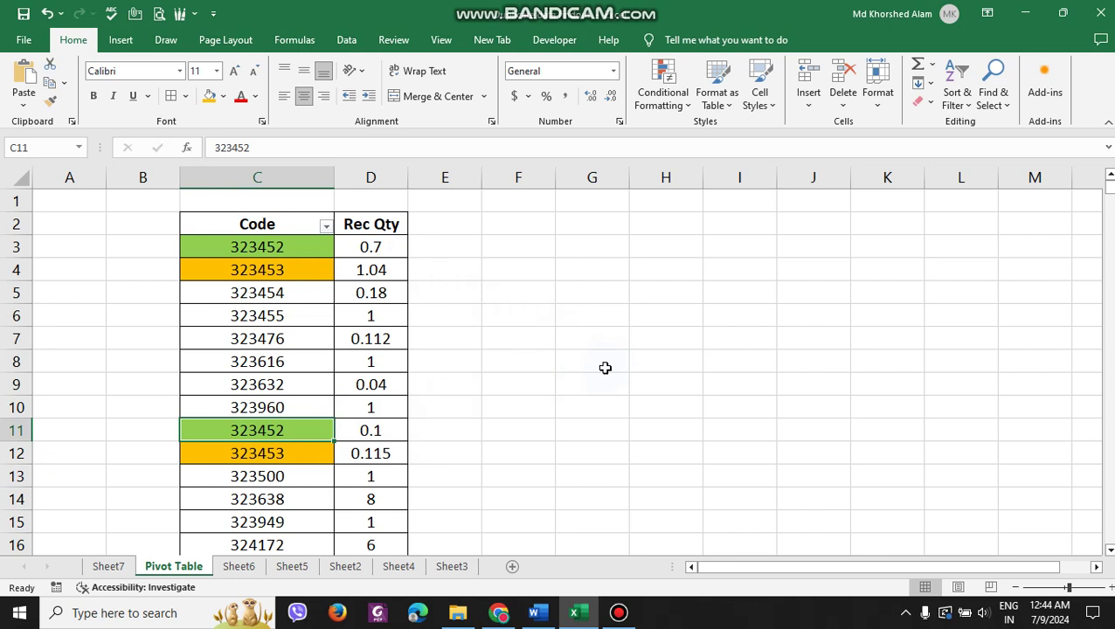
left_click(374, 429)
left_click(285, 269)
left_click(356, 276)
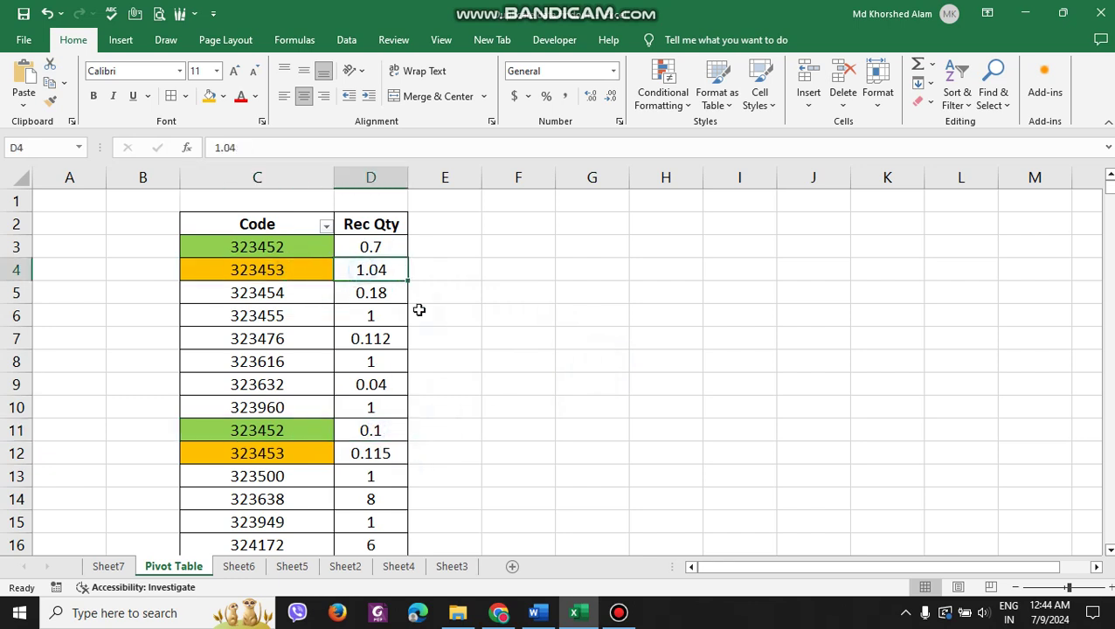
left_click(302, 456)
left_click(365, 455)
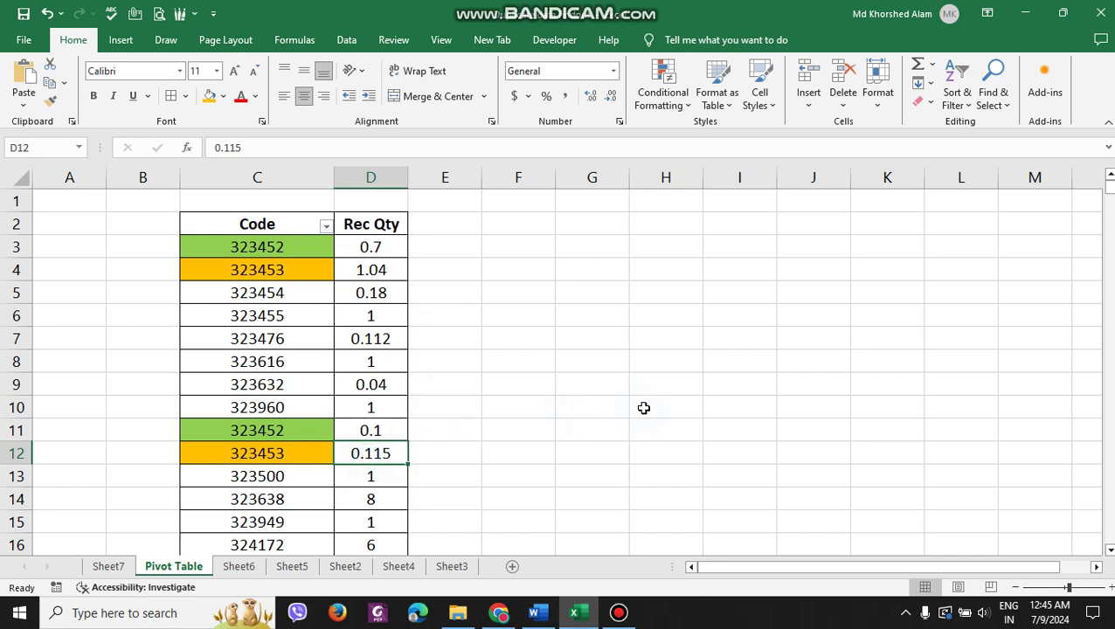
left_click(581, 382)
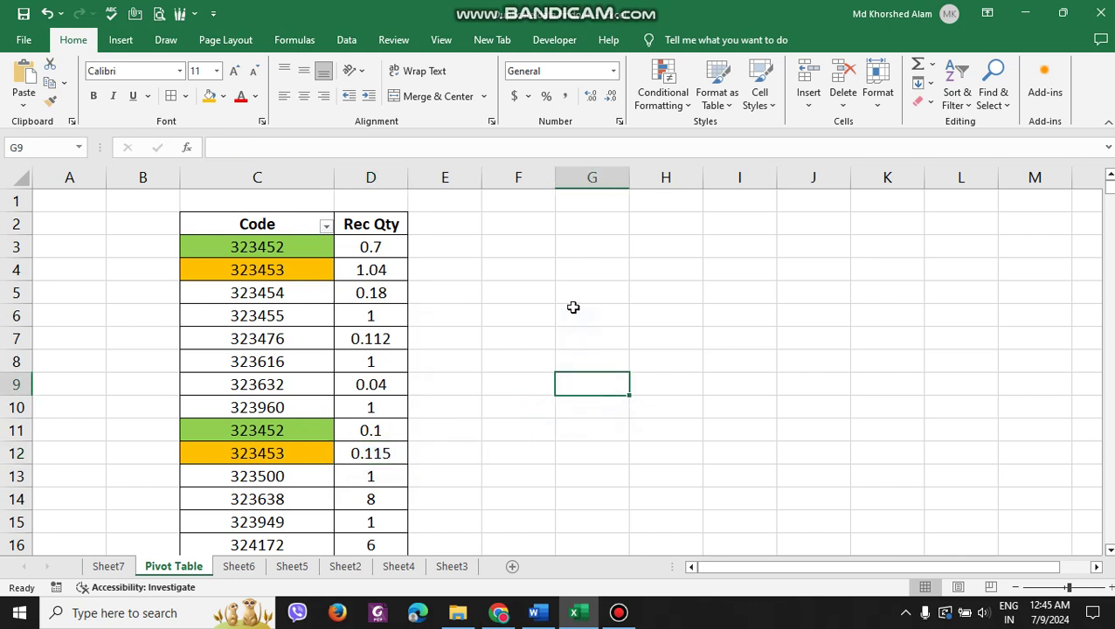
Step: Filter the Code column to show only code 321763
left_click(325, 226)
left_click(184, 411)
left_click(183, 426)
left_click(263, 560)
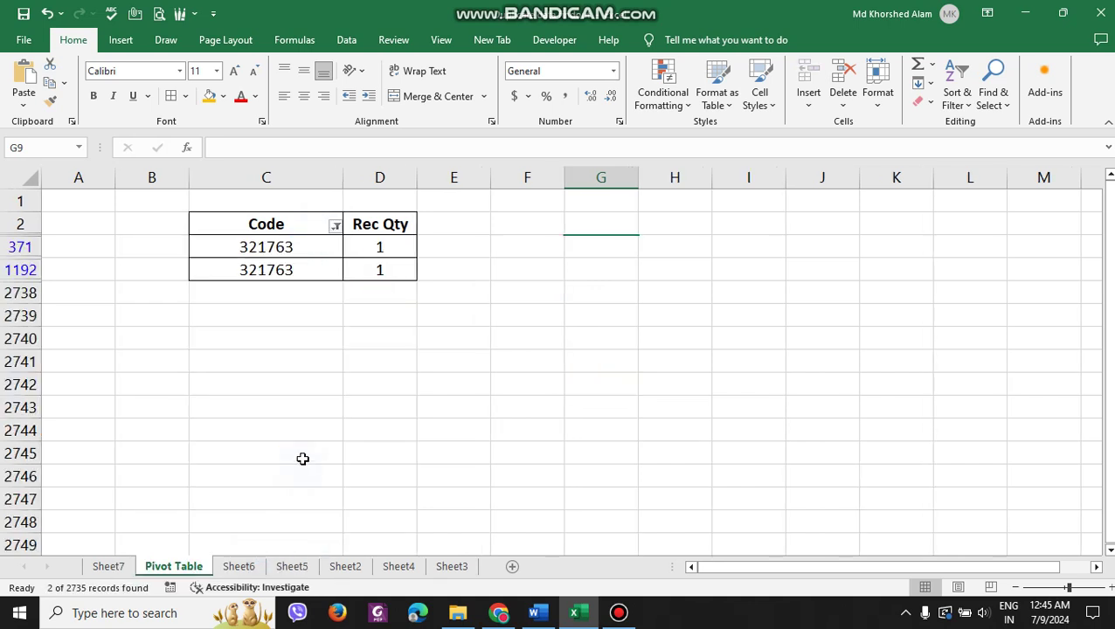
Step: Change the Code column filter to show only code 321767
left_click(335, 226)
left_click(201, 411)
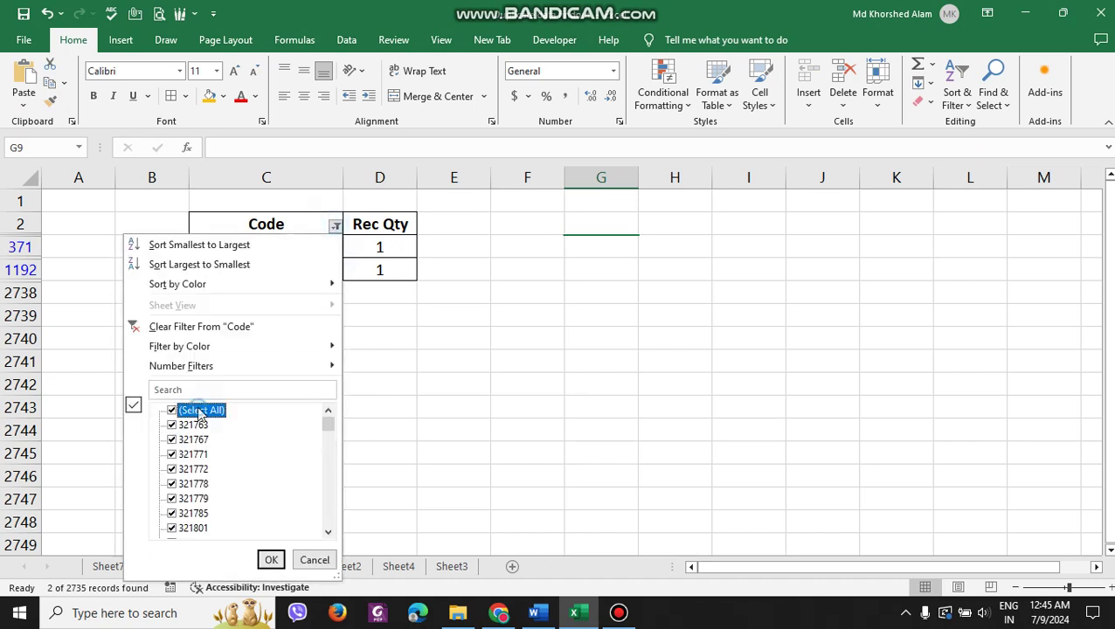
left_click(189, 440)
left_click(205, 411)
left_click(202, 411)
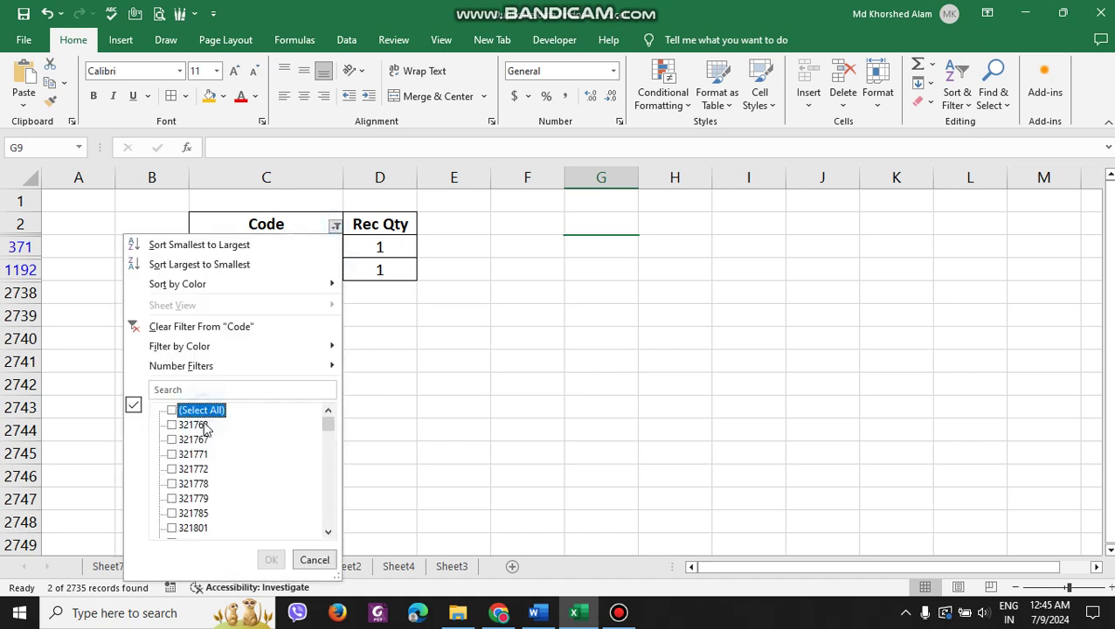
left_click(193, 425)
left_click(271, 560)
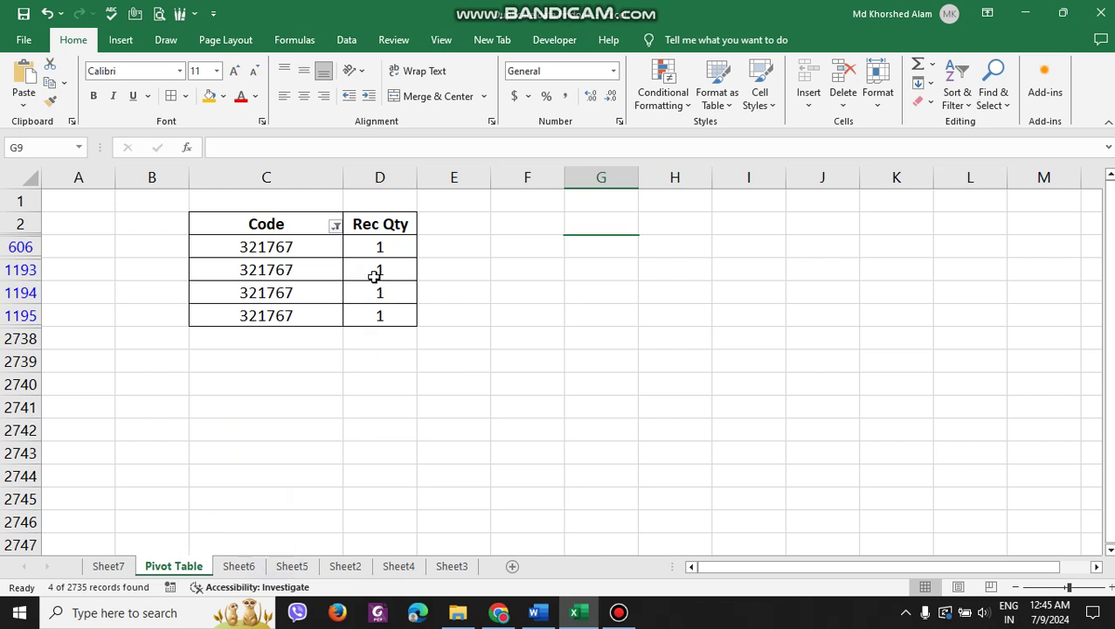
Step: Change the Code column filter to show only code 321772
left_click(335, 226)
left_click(201, 411)
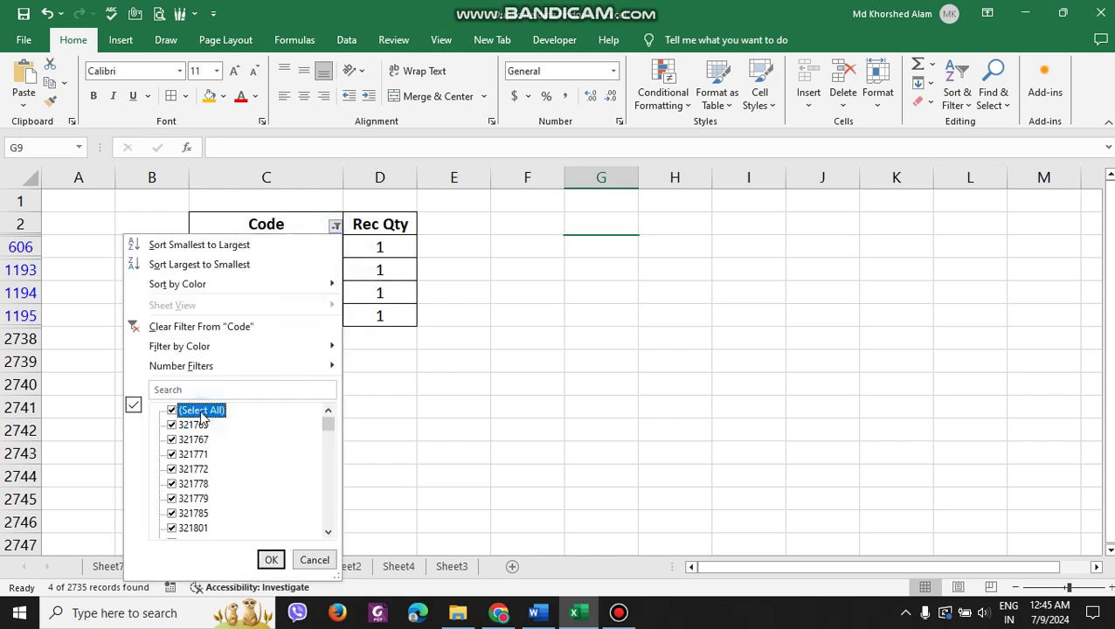
left_click(201, 412)
left_click(194, 470)
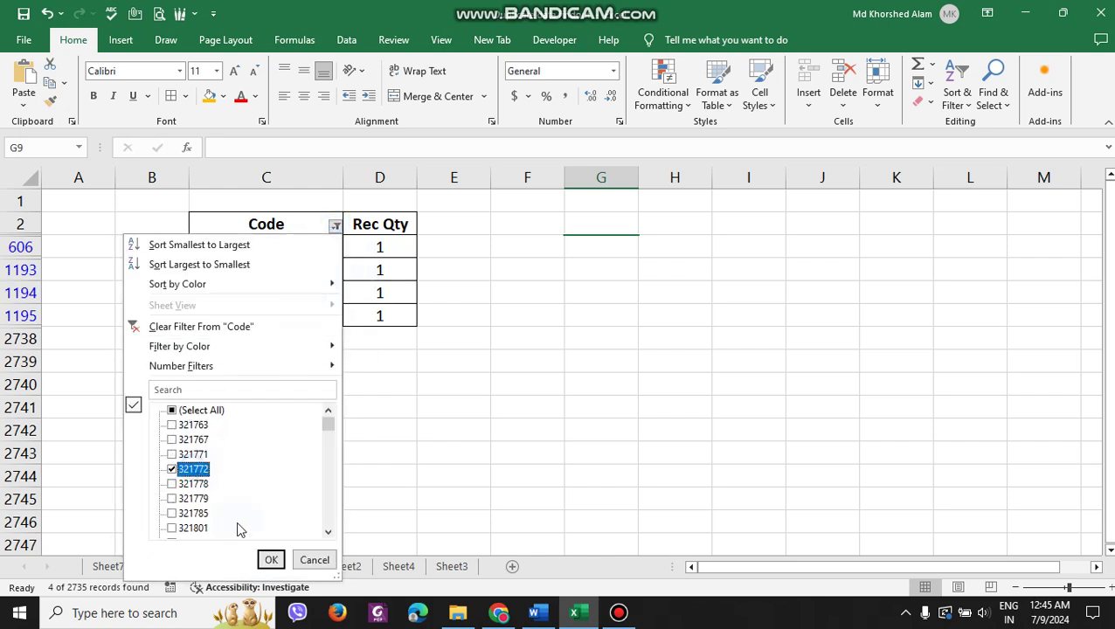
left_click(271, 560)
left_click(450, 381)
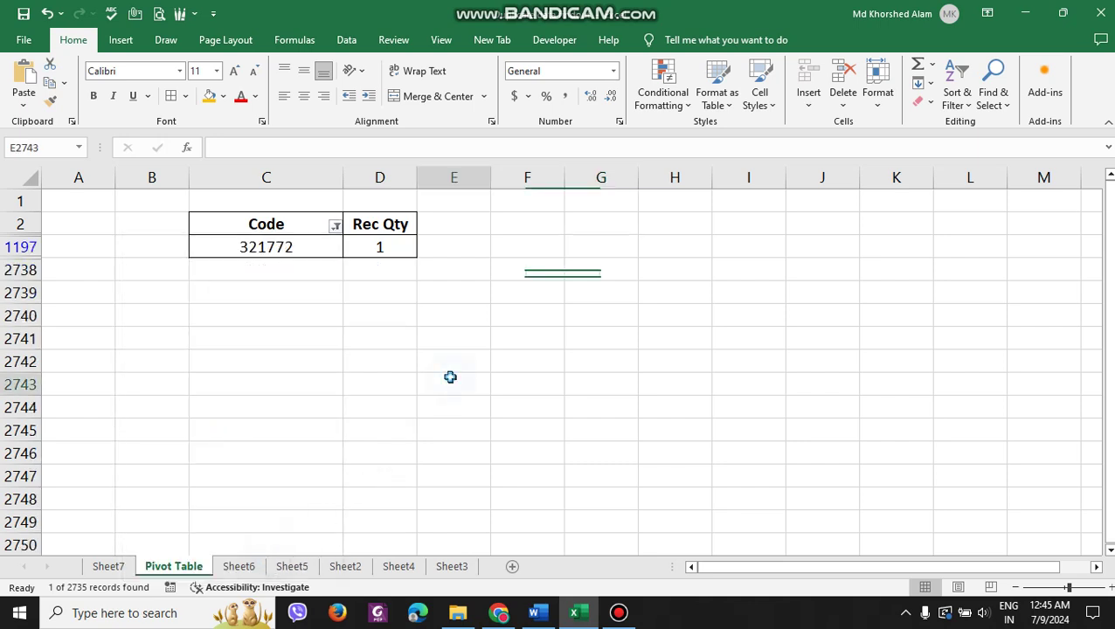
Step: Reselect all codes in the Code column filter so that every record is shown
left_click(337, 226)
left_click(201, 409)
left_click(271, 560)
left_click(516, 363)
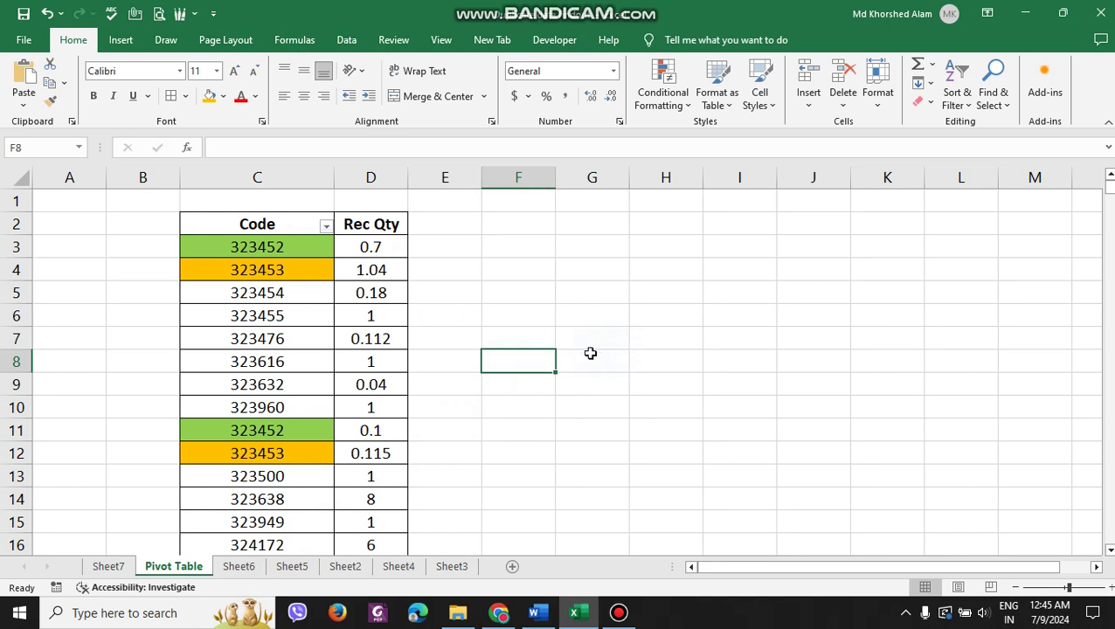
Step: Examine the codes and Rec Qty values in the first three data rows, along with the empty cells beside them
left_click(305, 246)
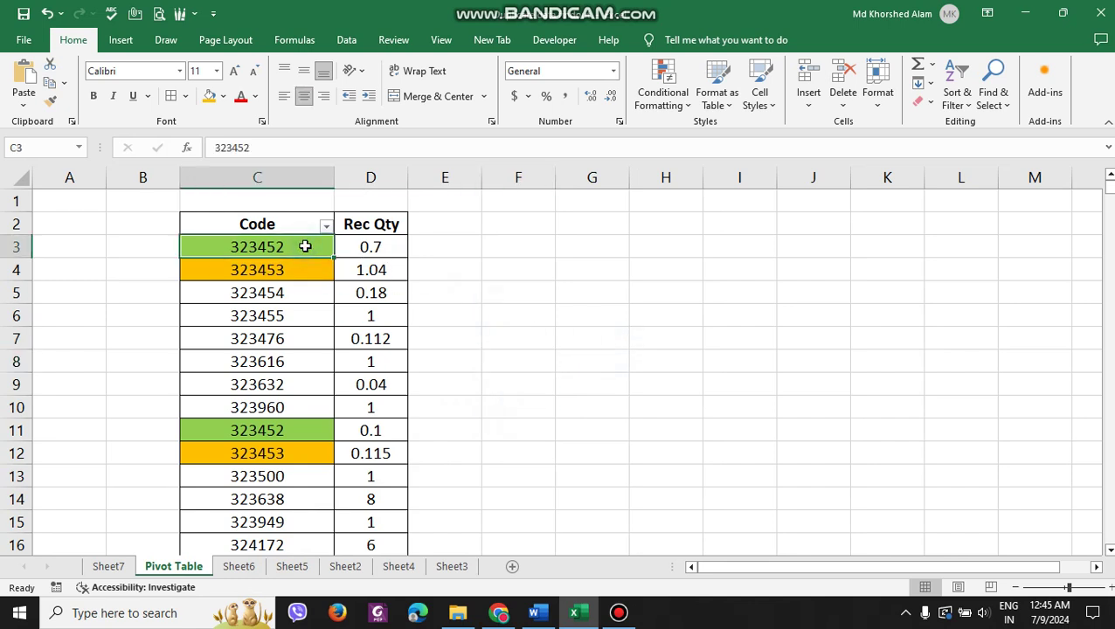
left_click(478, 249)
left_click(288, 271)
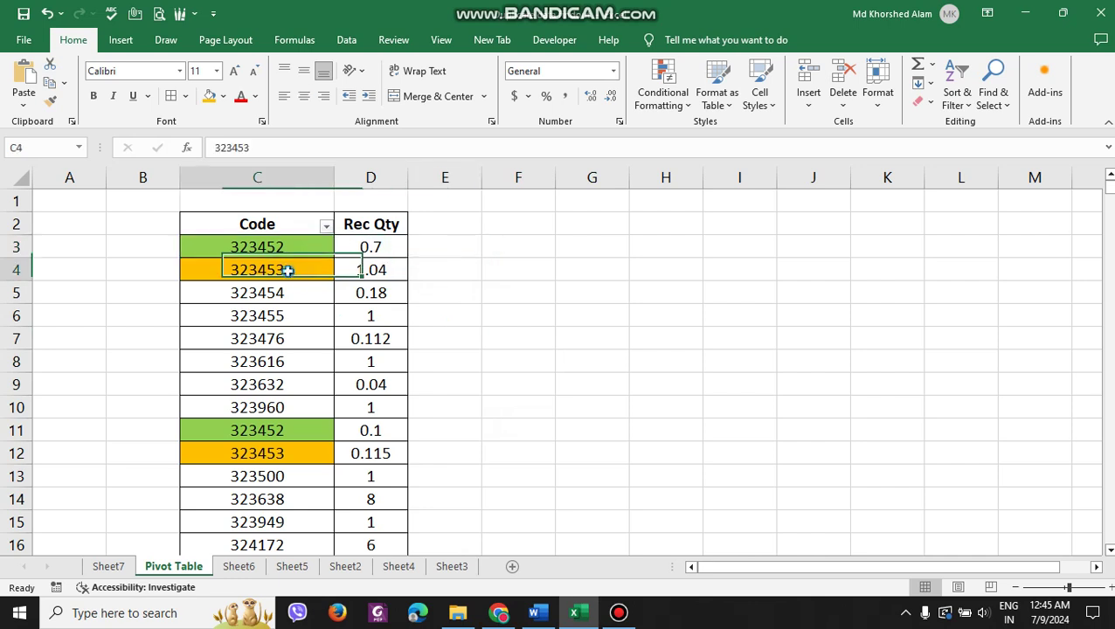
left_click(420, 272)
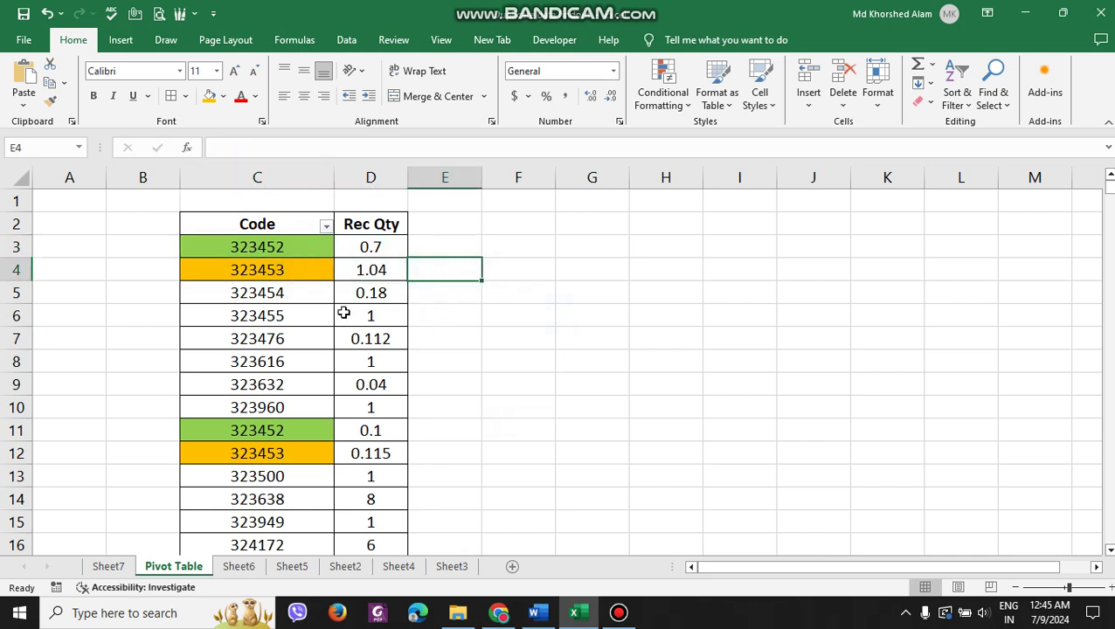
left_click(302, 293)
left_click(425, 297)
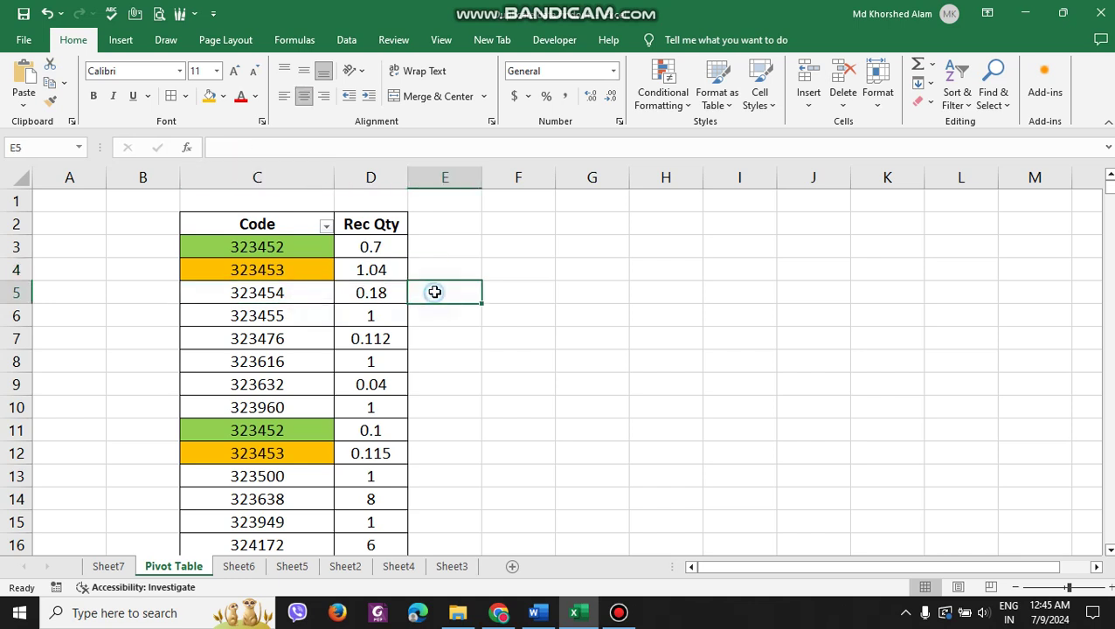
left_click(386, 294)
left_click(286, 293)
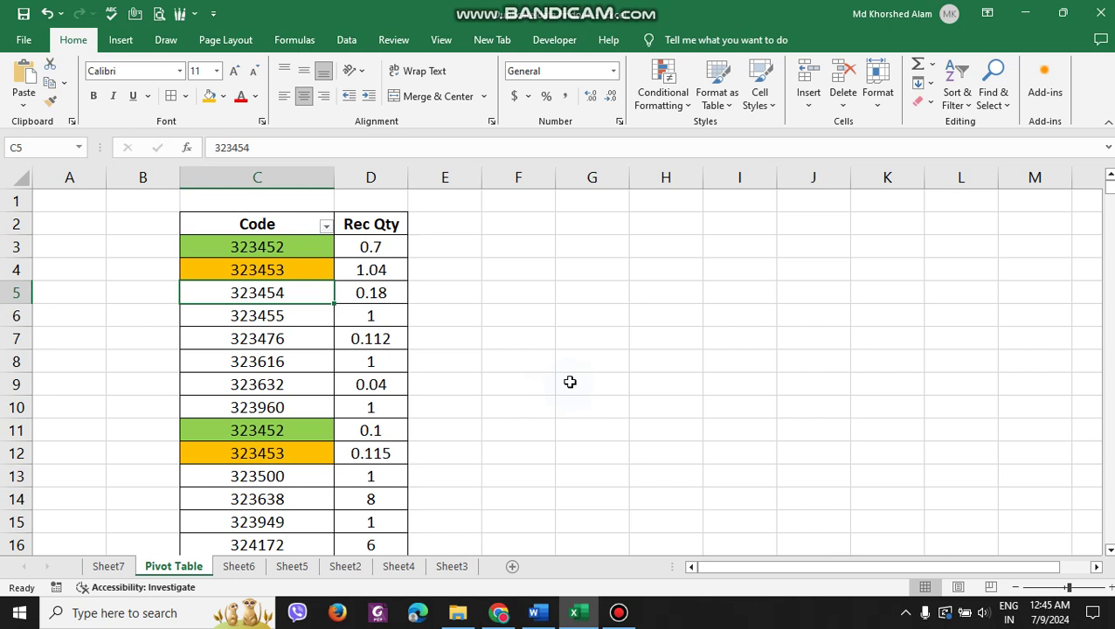
left_click(306, 247)
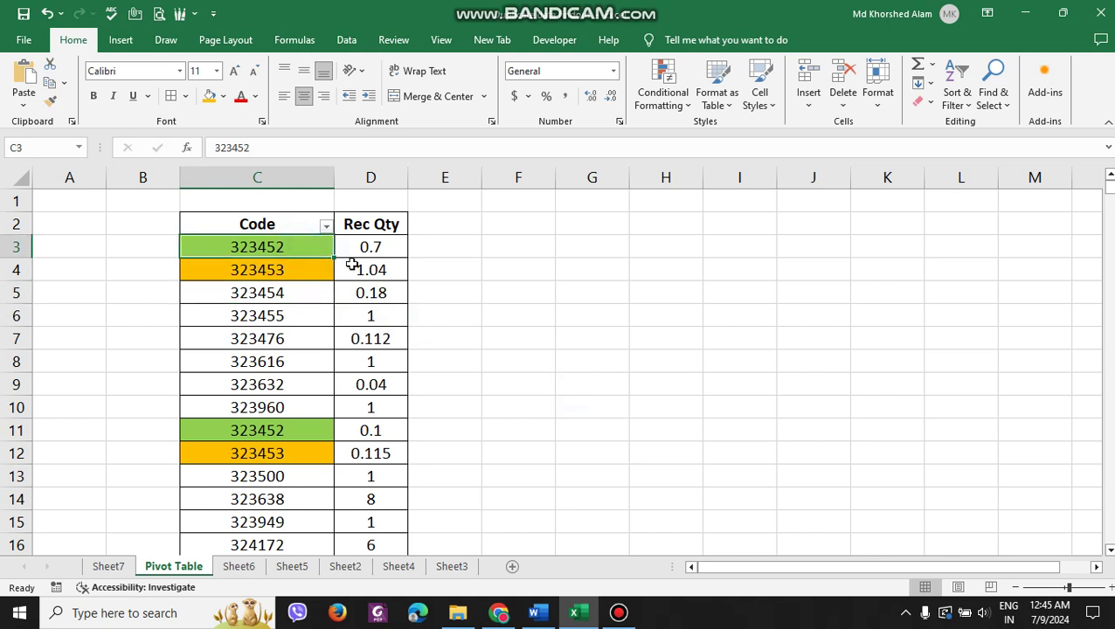
left_click(367, 247)
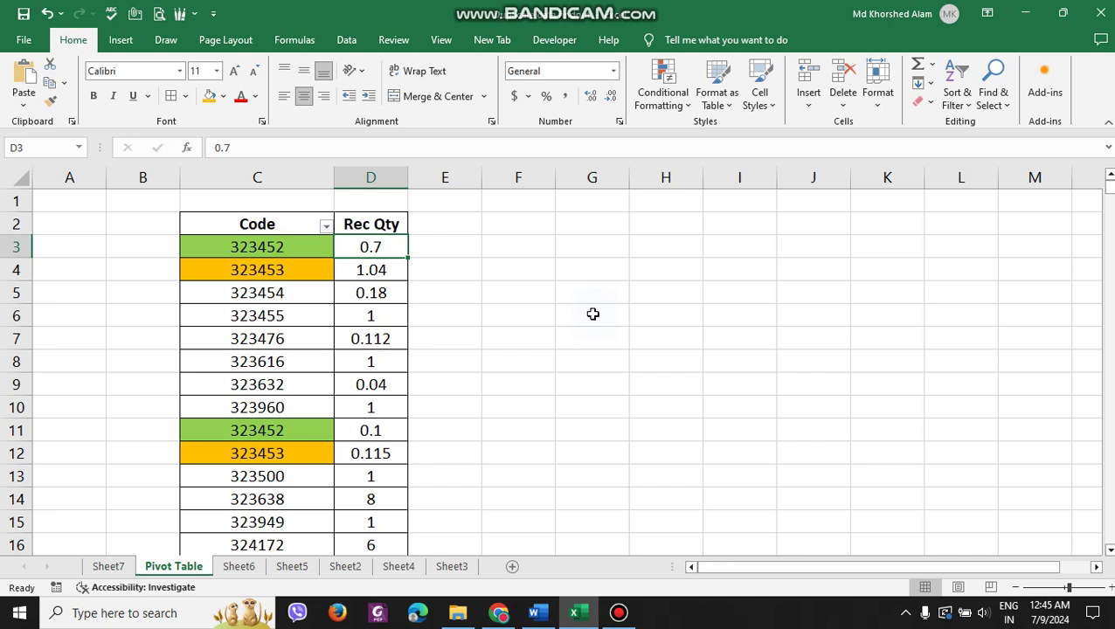
Step: Copy code 323455 from cell C6 and filter the Code column by searching for it
left_click(294, 245)
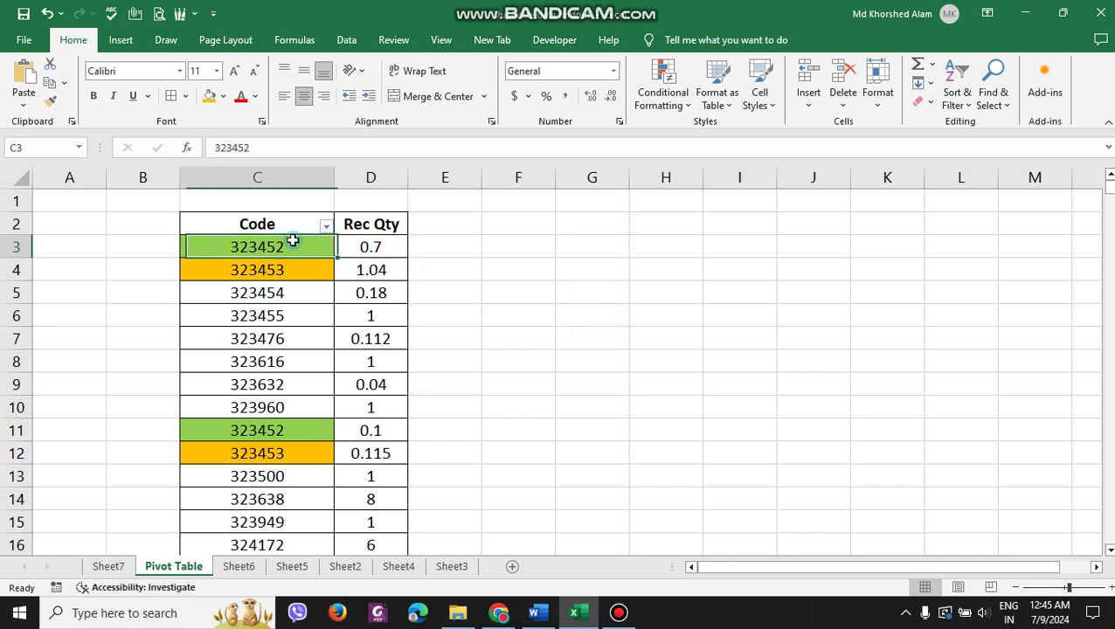
left_click(273, 148)
left_click_drag(273, 148, 216, 148)
key("ctrl+c")
left_click(290, 311)
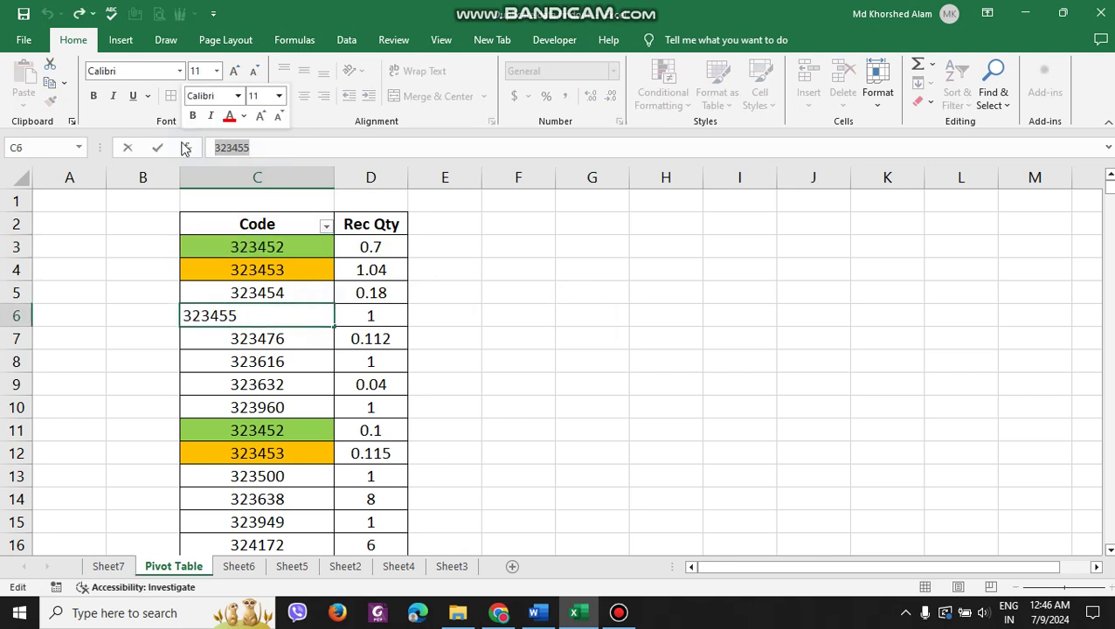
left_click(325, 227)
left_click(207, 389)
key("ctrl+v")
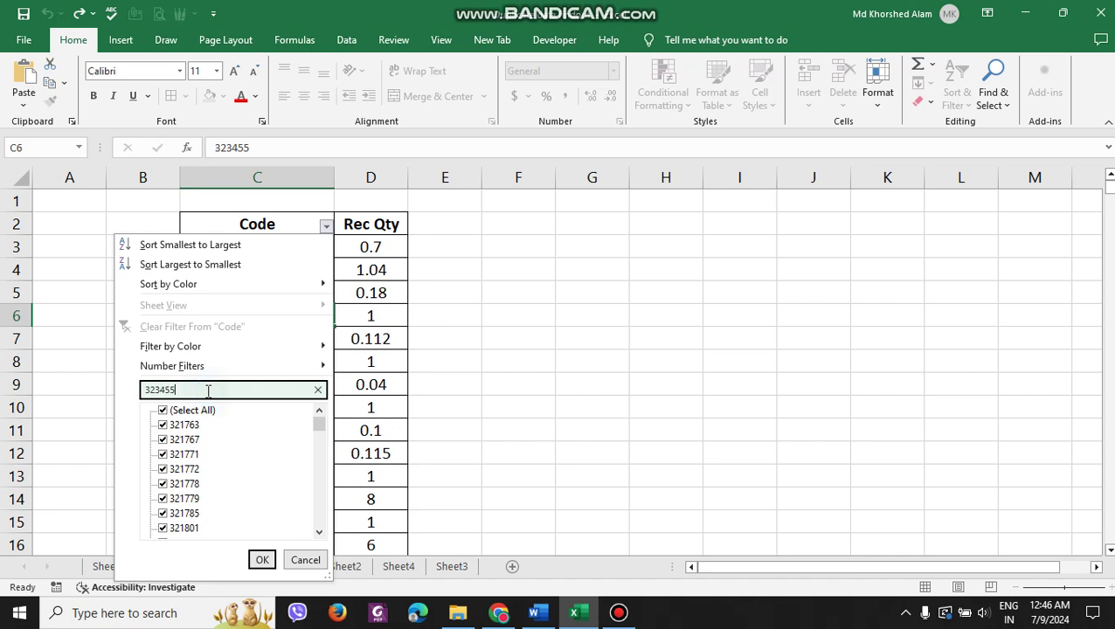
left_click(262, 560)
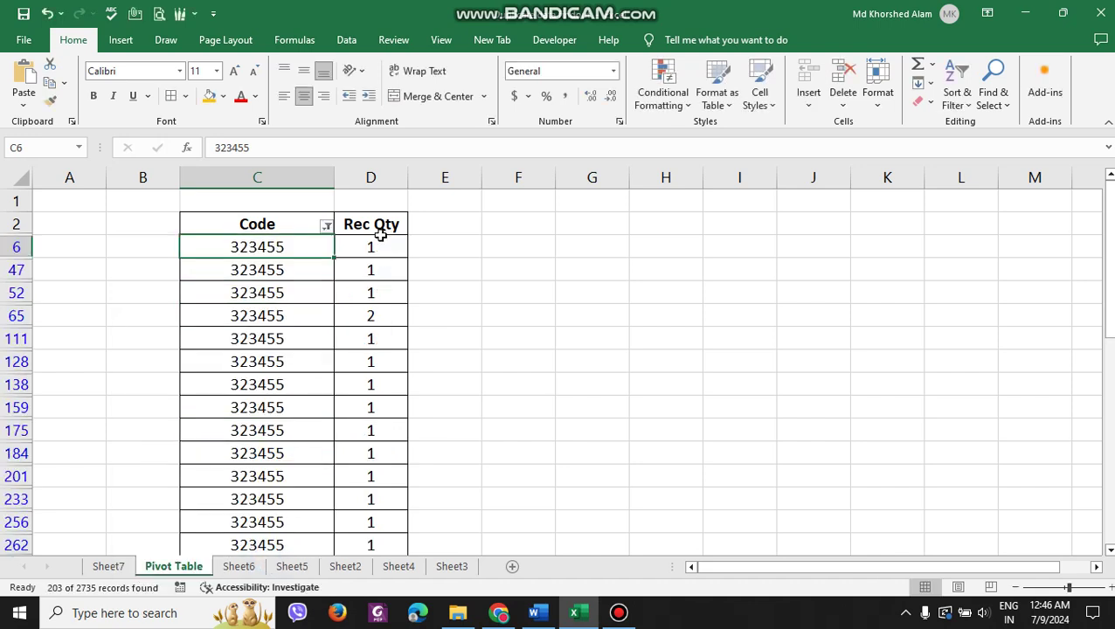
Step: Select the whole Rec Qty column to check its sum for code 323455, and review the filtered rows
left_click(374, 180)
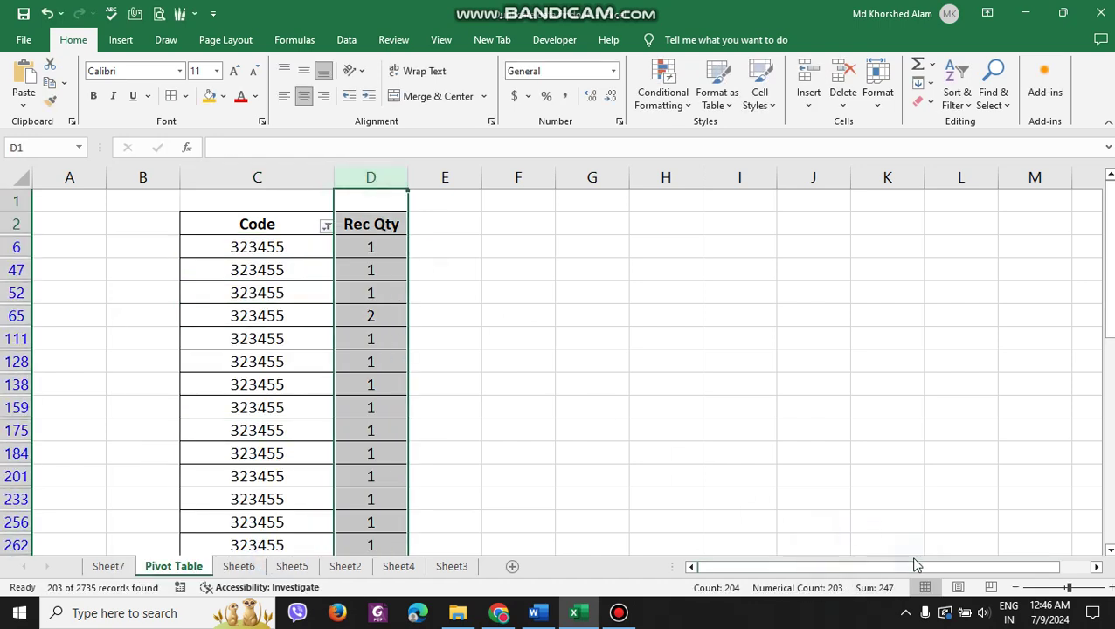
scroll(465, 428, "down", 5)
scroll(466, 424, "down", 12)
scroll(454, 431, "down", 17)
left_click(288, 285)
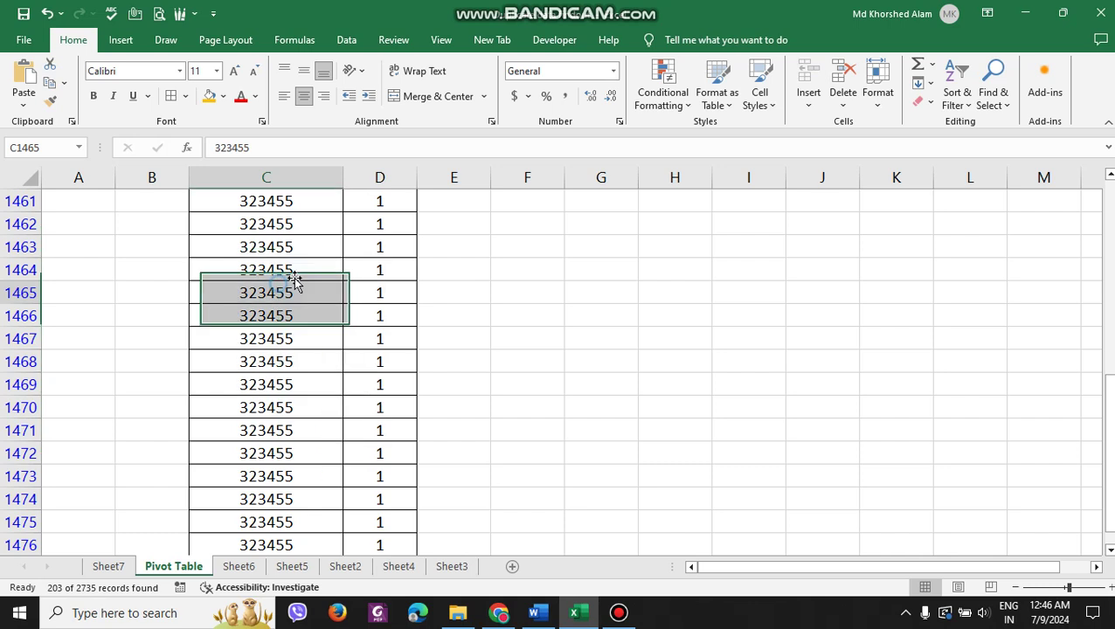
scroll(645, 403, "up", 12)
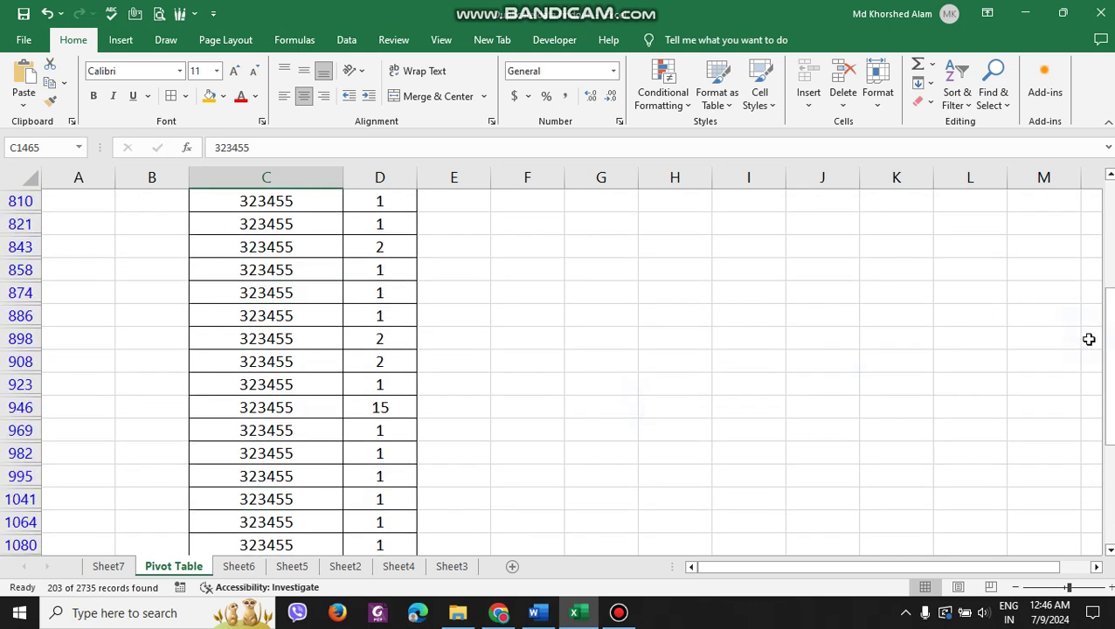
left_click_drag(1106, 361, 1106, 348)
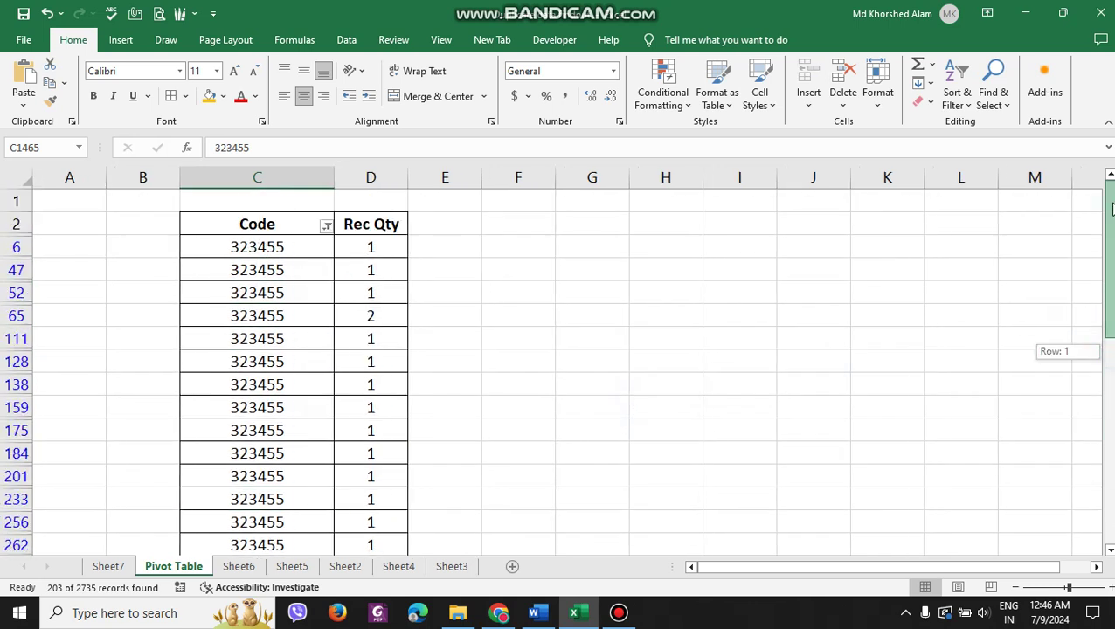
Step: Remove the 323455 filter from the Code column to list all codes again
left_click(325, 228)
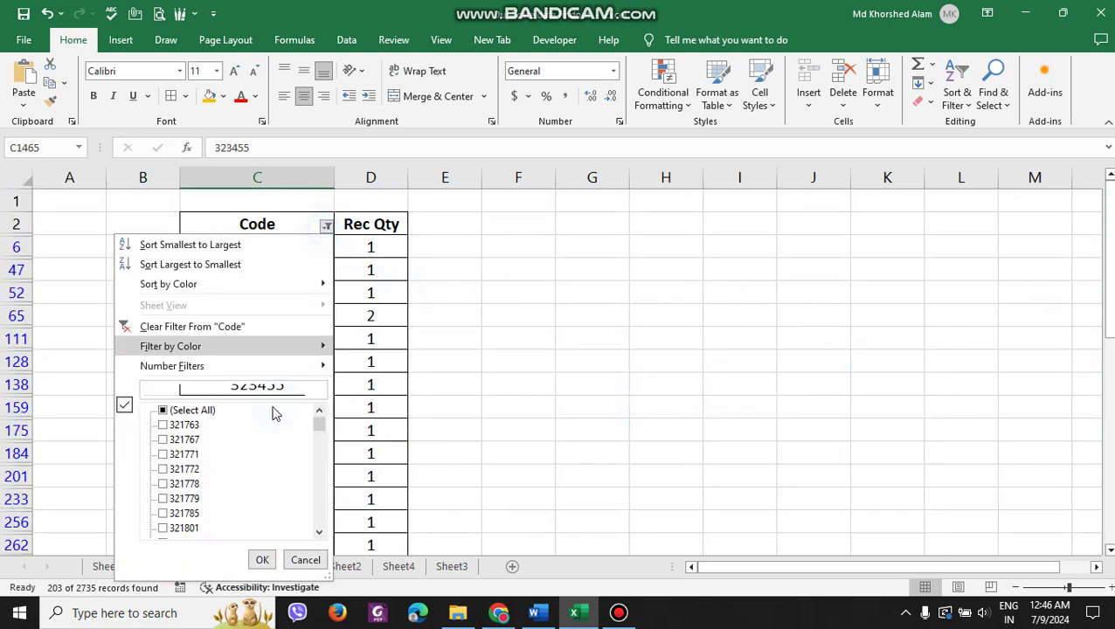
left_click(259, 562)
left_click(506, 400)
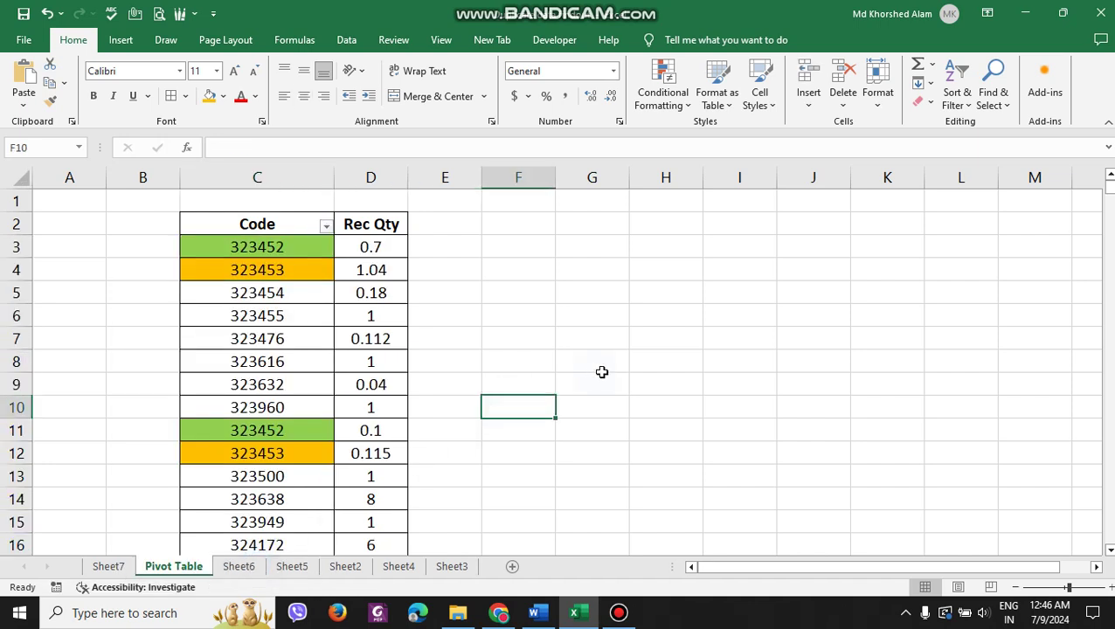
Step: Freeze the panes above row 3 so the Code and Rec Qty headers stay in view
left_click(361, 246)
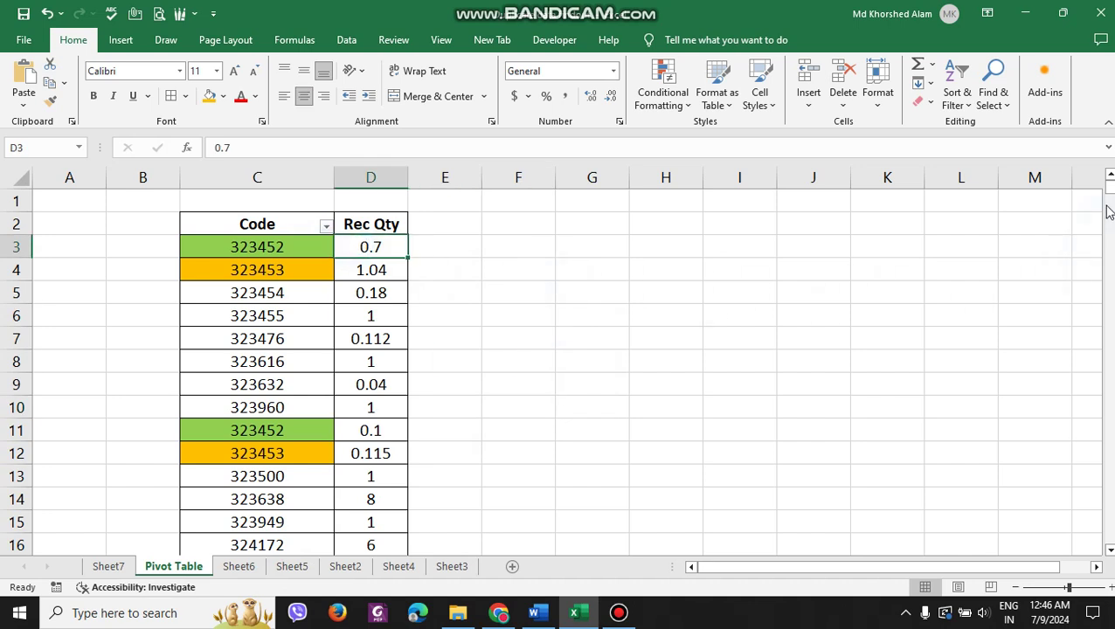
mouse_move(1108, 188)
left_mouse_down()
mouse_move(1108, 392)
mouse_move(1109, 182)
left_mouse_up()
left_click(306, 246)
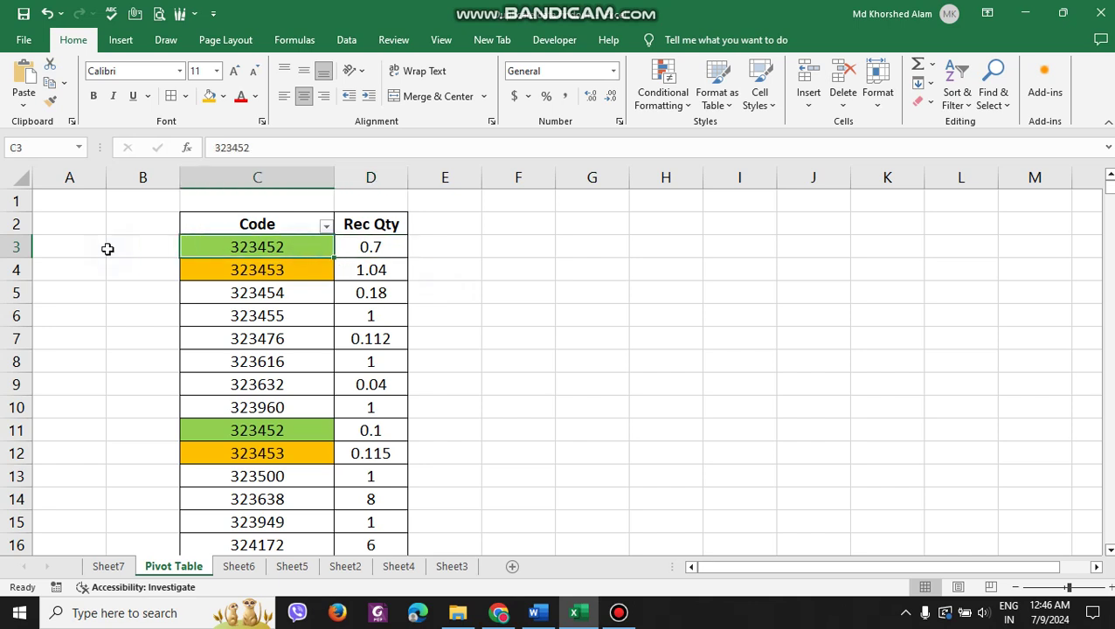
left_click(16, 247)
left_click(447, 42)
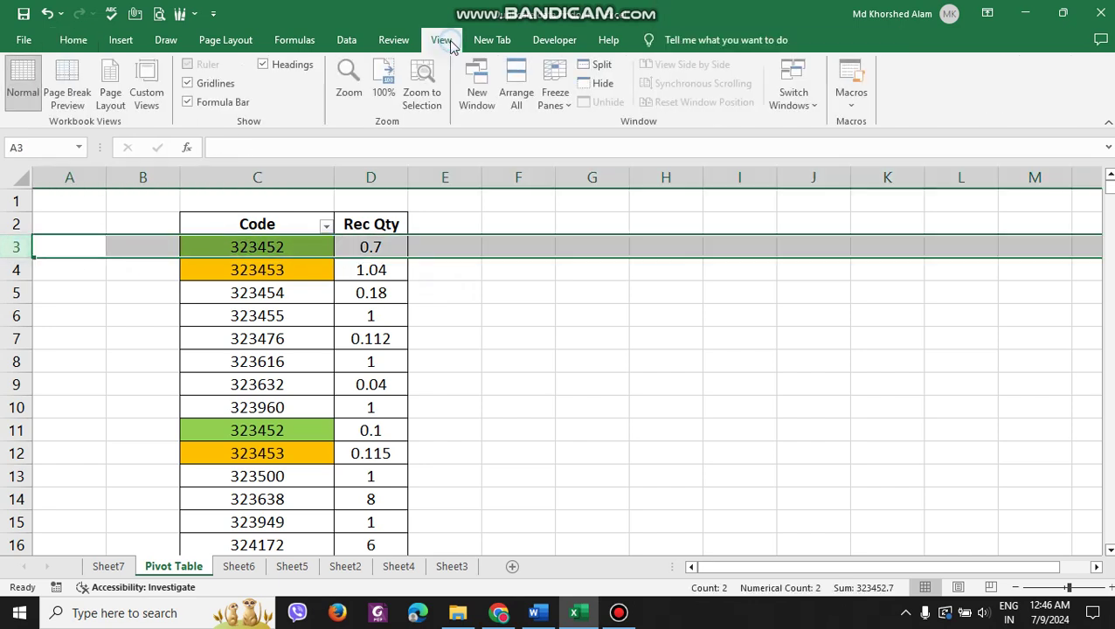
left_click(554, 96)
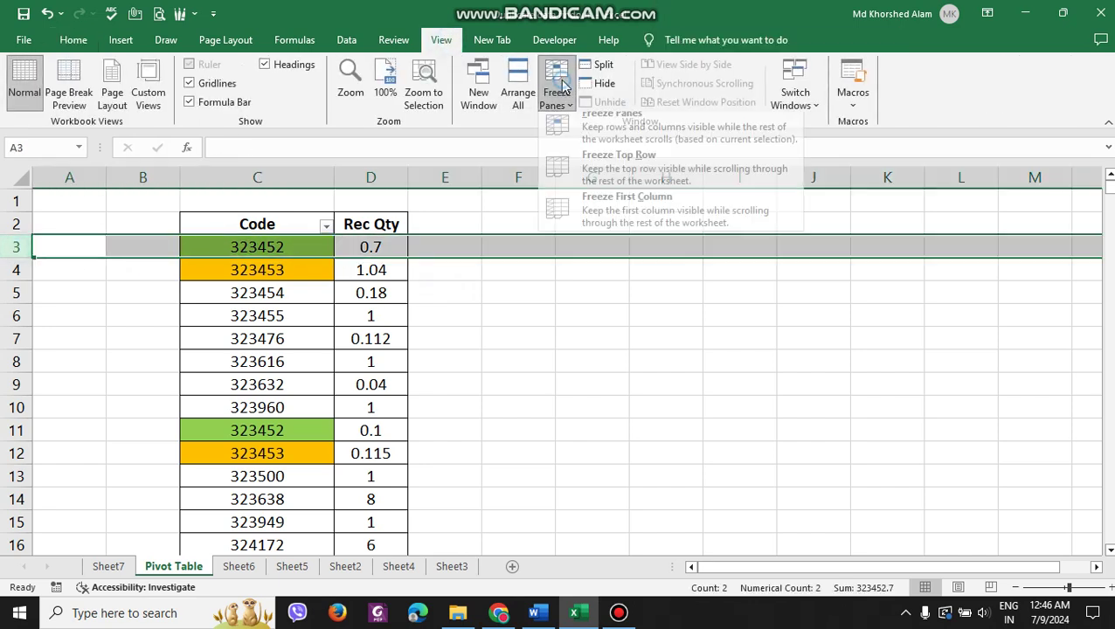
left_click(616, 144)
left_click(567, 276)
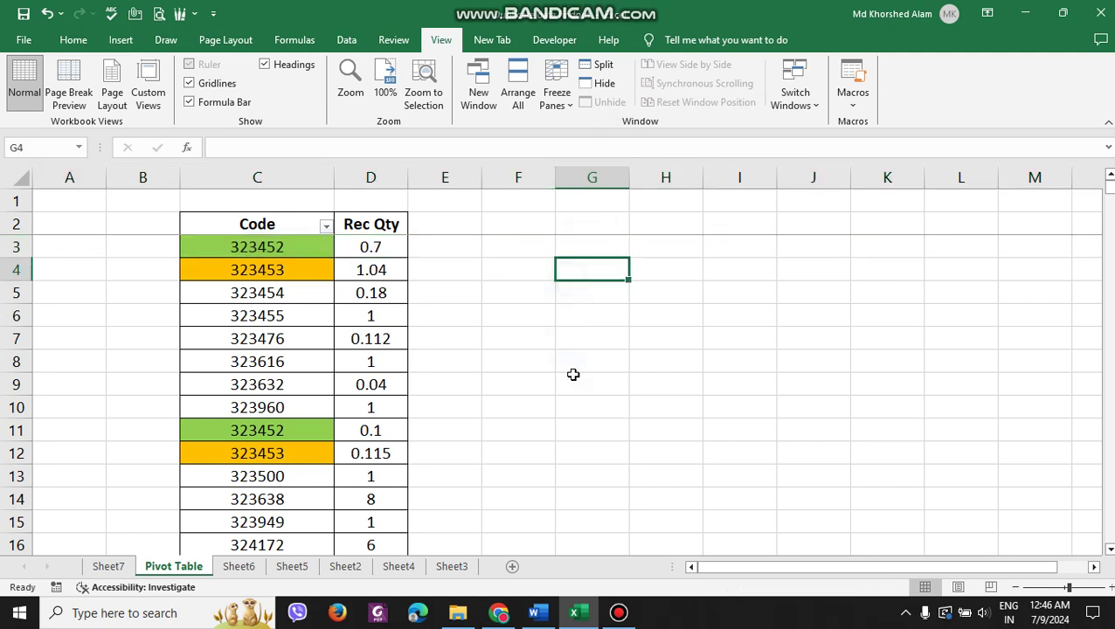
Step: Sum the Rec Qty column in the Total row at D2737 with AutoSum over D3:D2736
scroll(642, 375, "down", 14)
left_click_drag(1110, 196, 1109, 201)
scroll(600, 365, "down", 4)
scroll(593, 366, "up", 2)
left_click(378, 408)
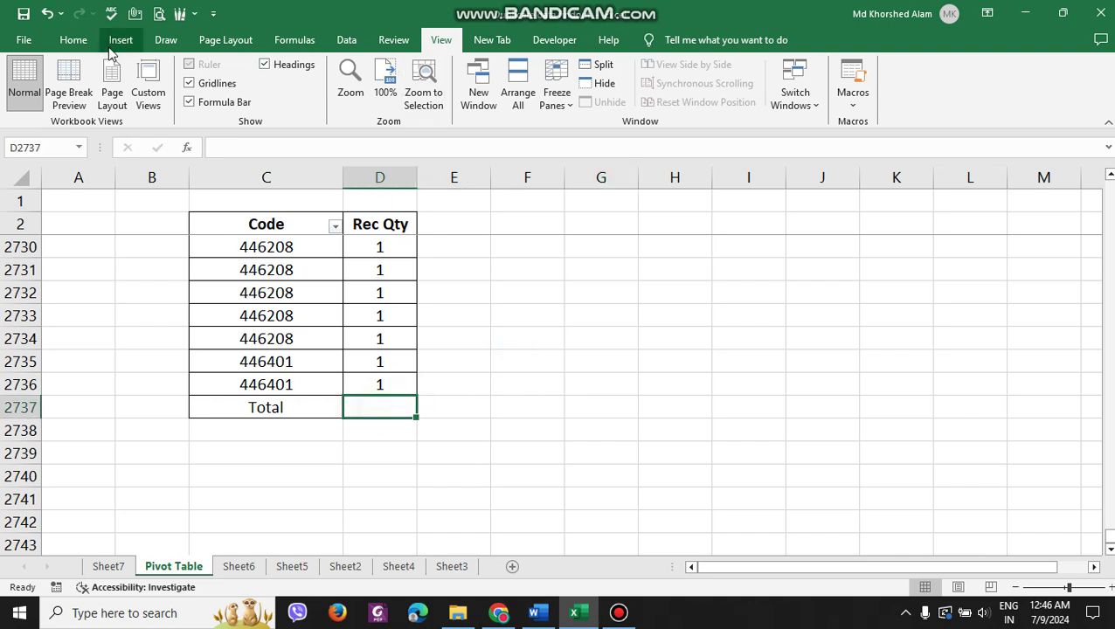
left_click(73, 40)
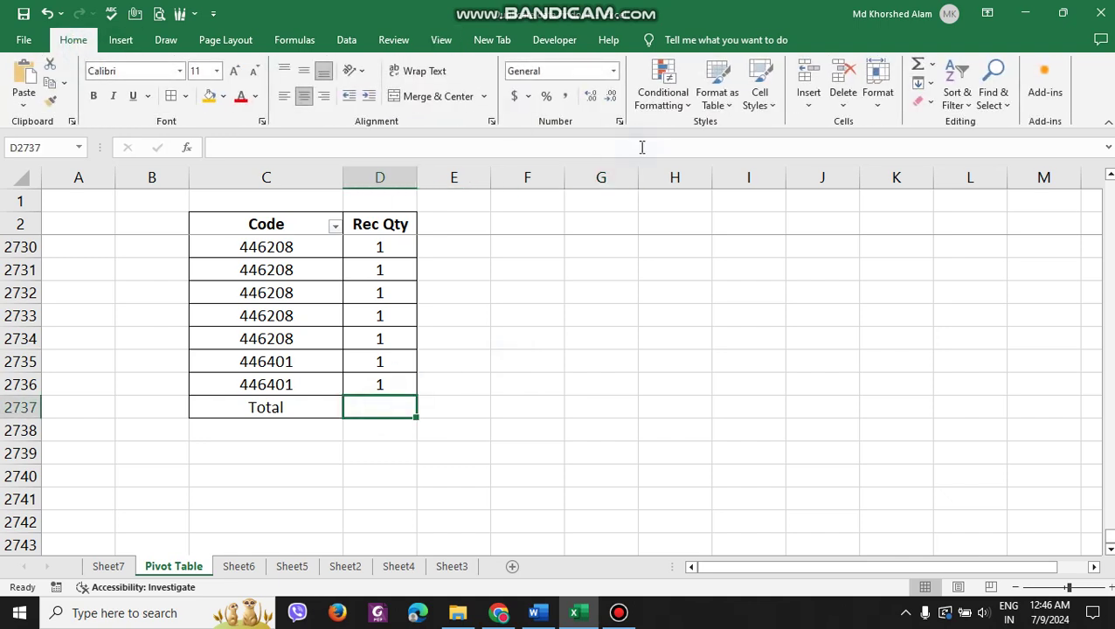
left_click(917, 65)
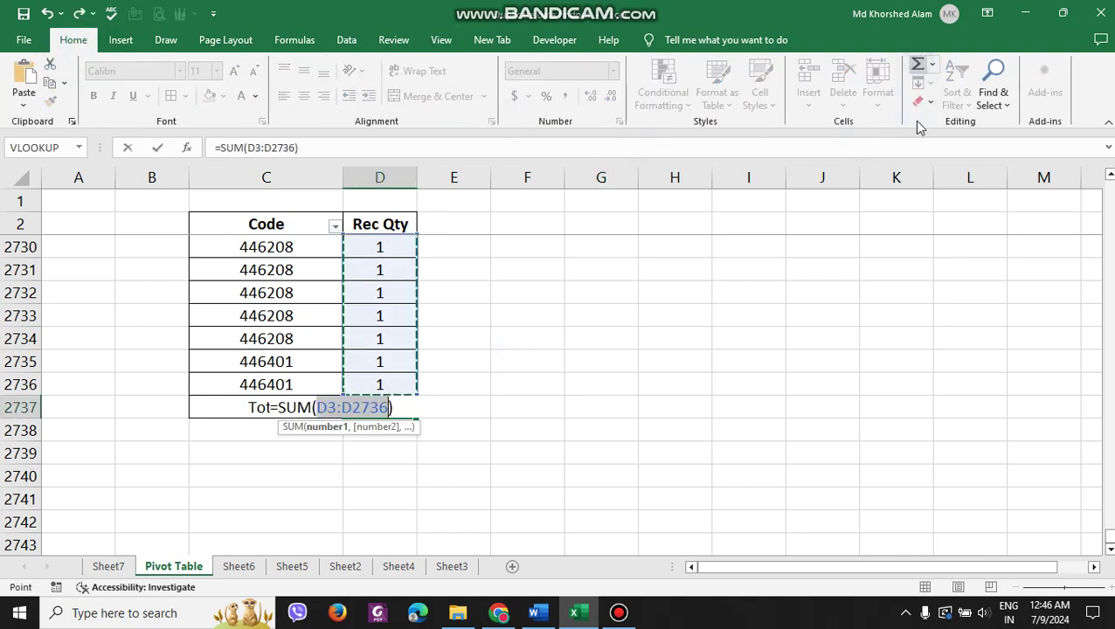
key("Return")
left_click(582, 362)
left_click(384, 405)
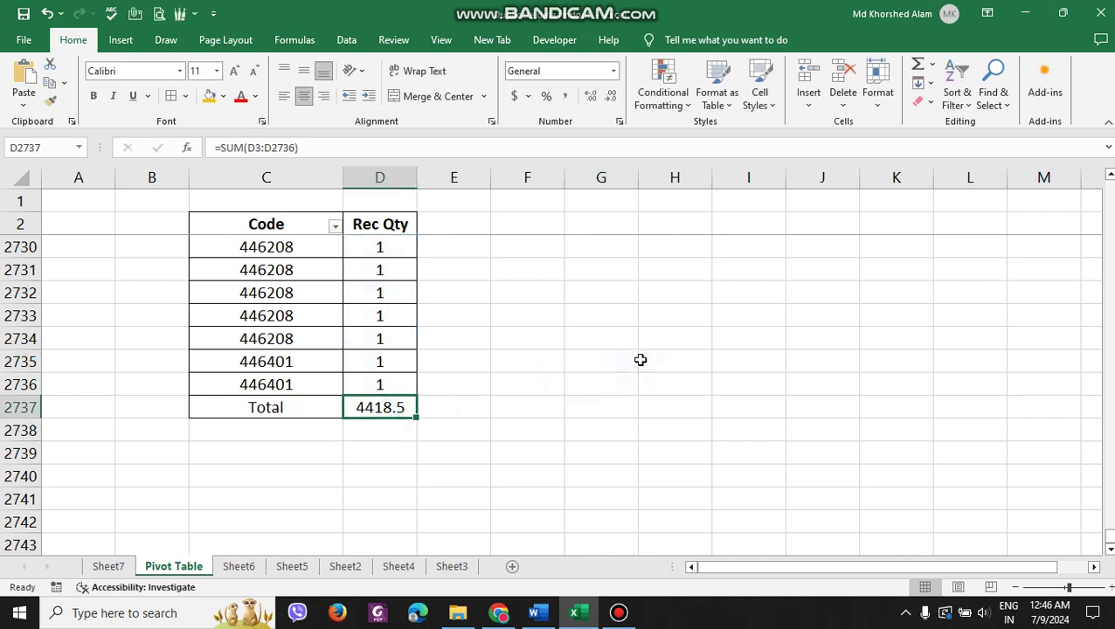
Step: Select the whole Code column, and undo the sum entered in the Total row
left_click(298, 176)
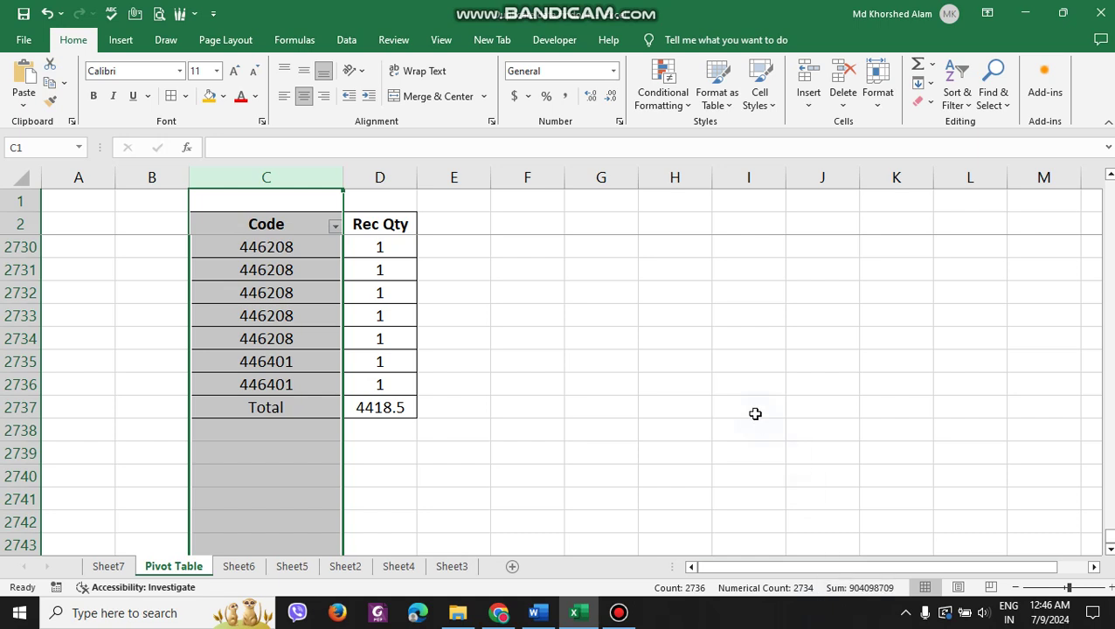
left_click(738, 390)
left_click(47, 12)
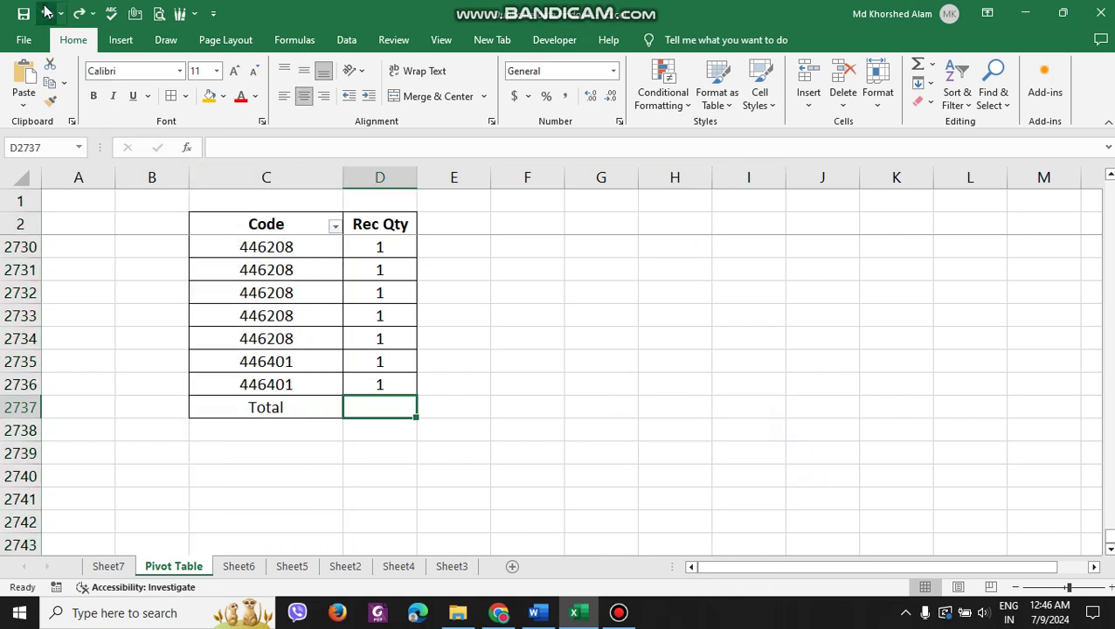
left_click(695, 316)
Step: Review the repeated codes and their quantities near the end of the list, then return to the first data row
scroll(614, 393, "up", 8)
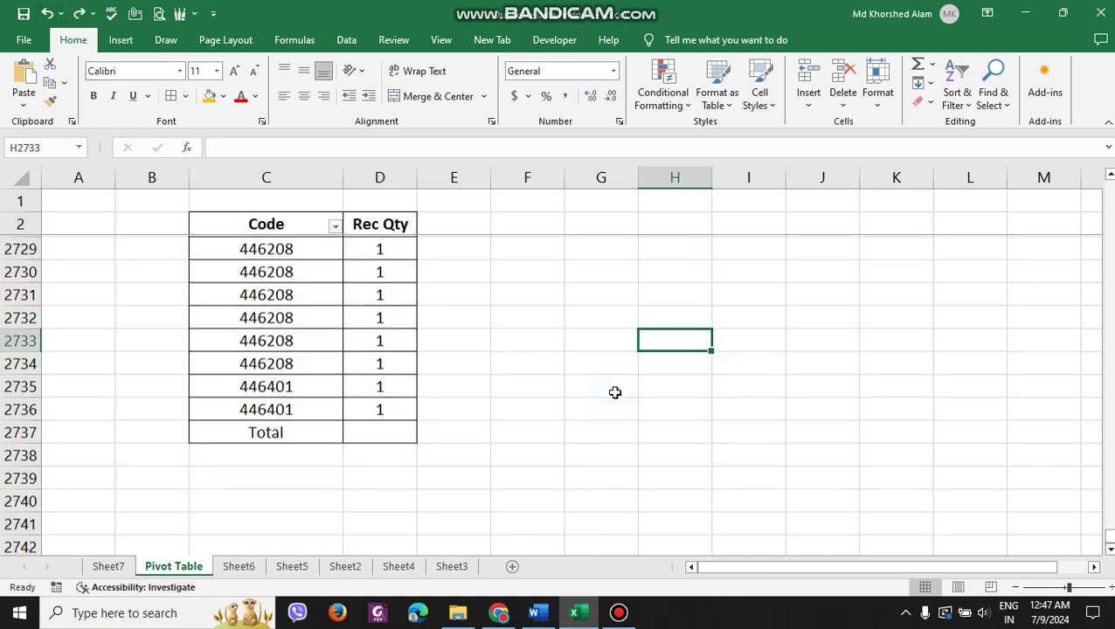
scroll(617, 398, "up", 4)
left_click(291, 276)
scroll(330, 315, "up", 1)
left_click(330, 315)
left_click(319, 271)
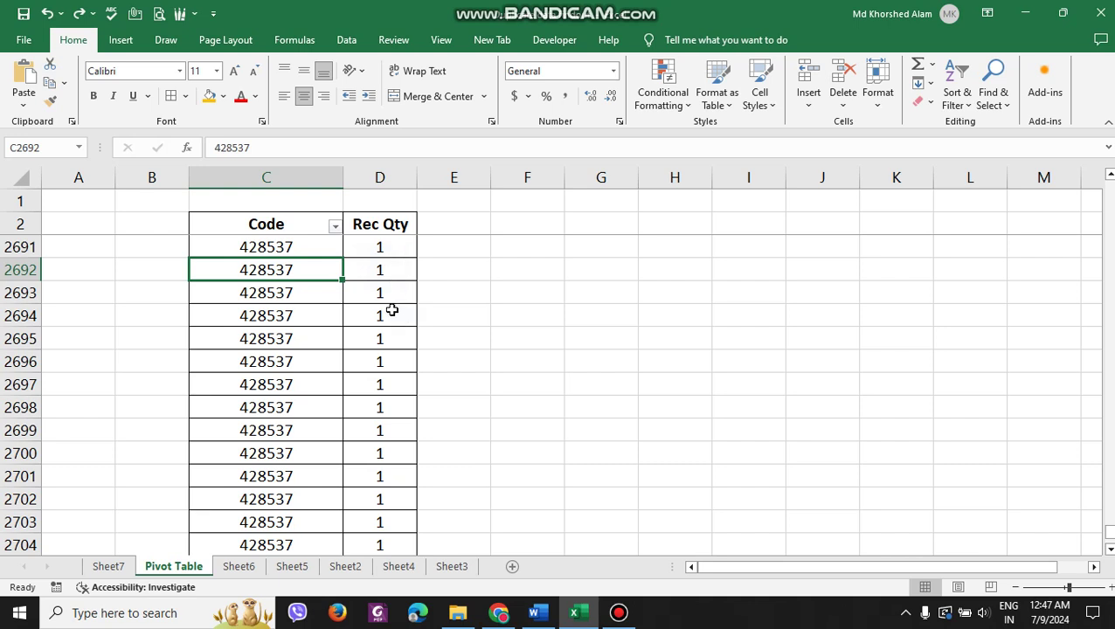
left_click(582, 303)
scroll(1112, 489, "up", 4)
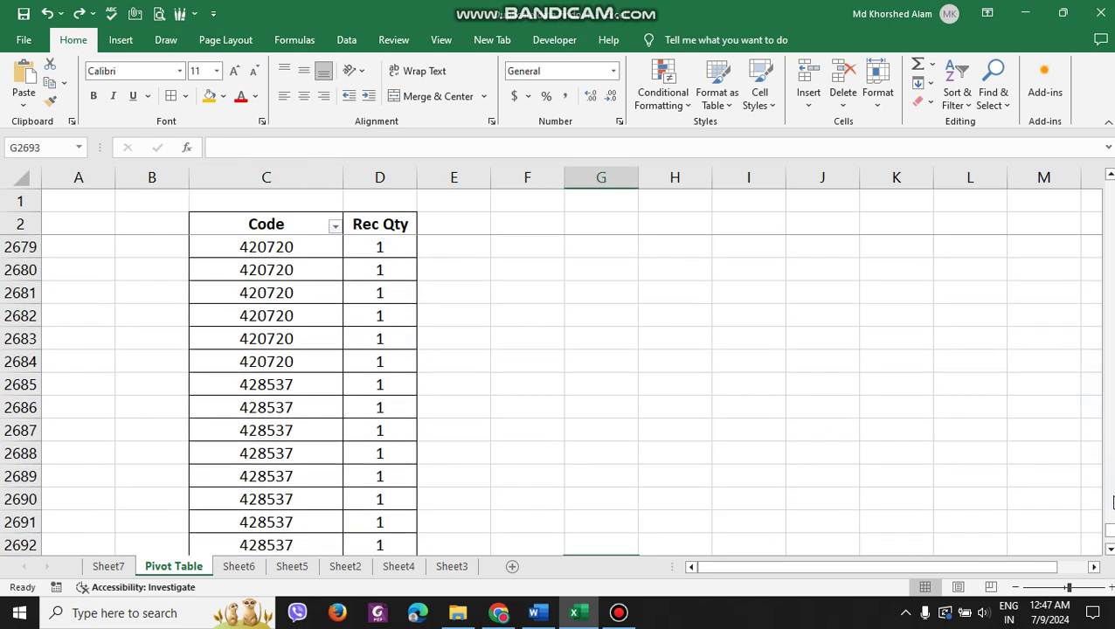
left_click_drag(1110, 531, 1110, 183)
left_click(702, 296)
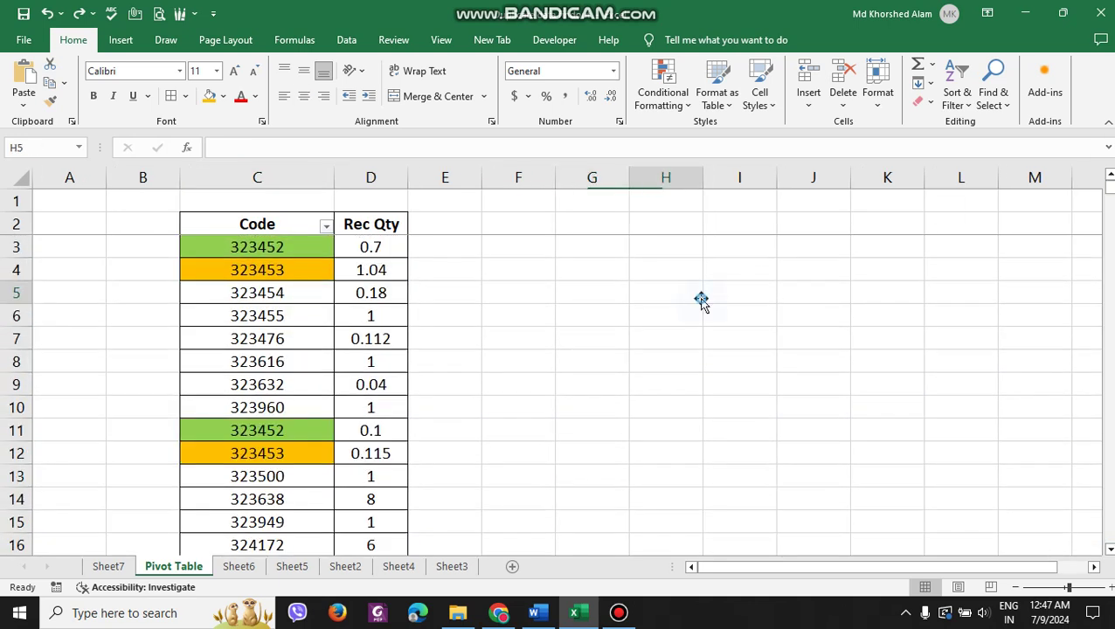
left_click(601, 321)
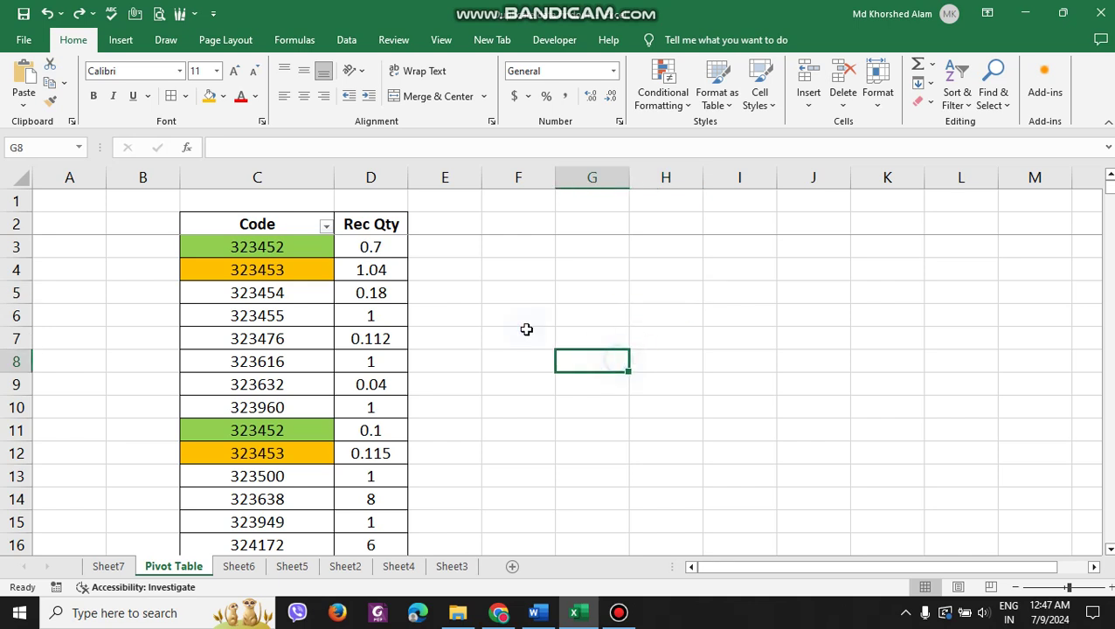
left_click(257, 244)
left_click(544, 307)
left_click(294, 244)
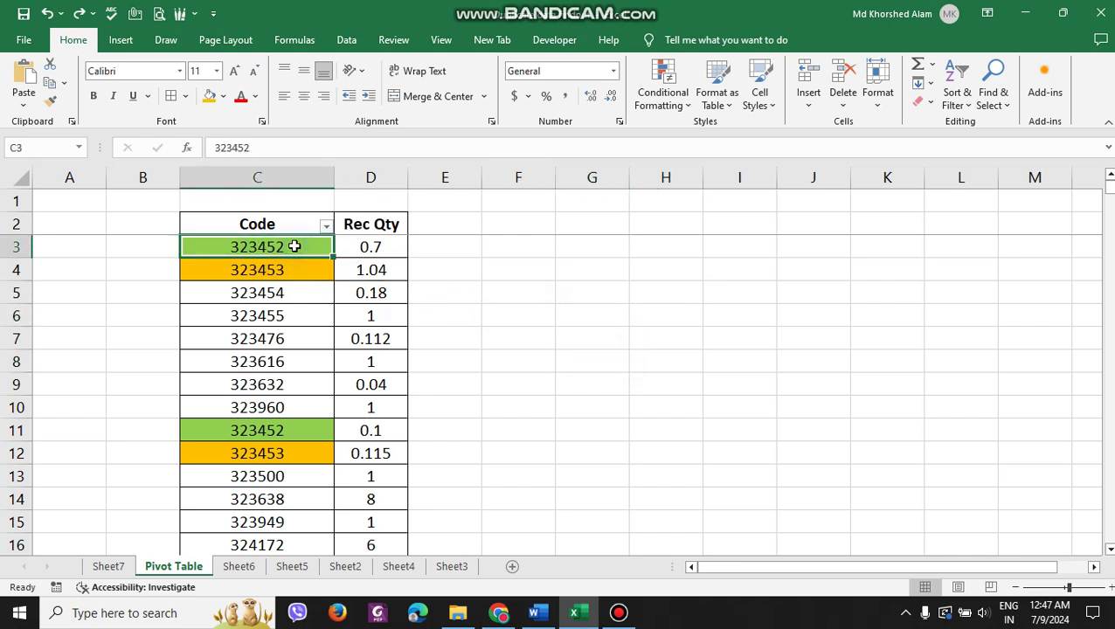
left_click(464, 292)
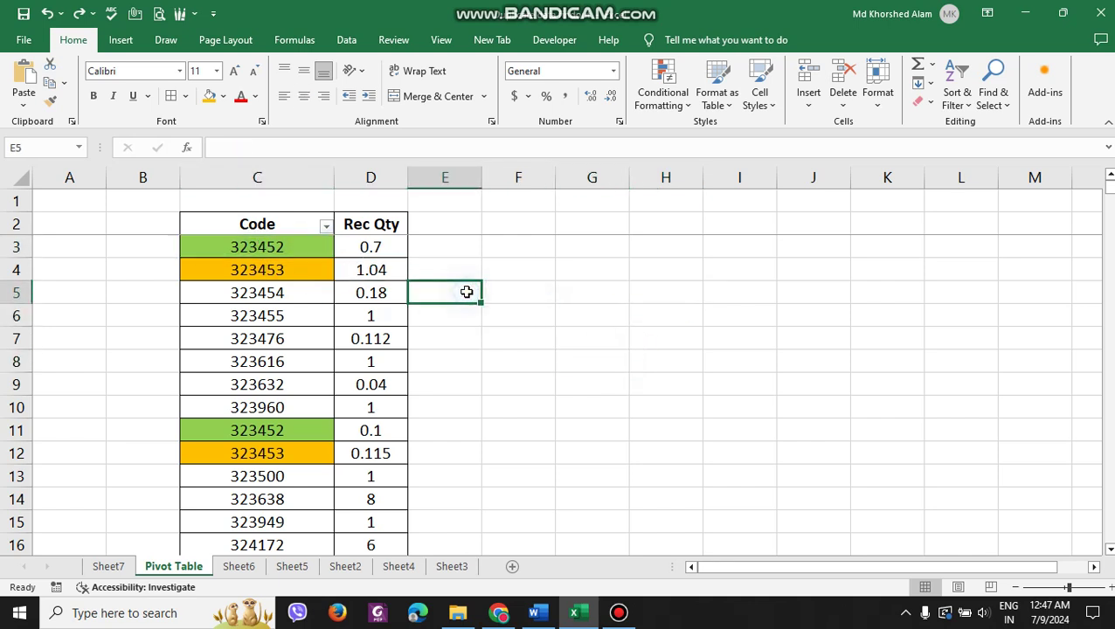
Step: Insert a PivotTable on a new worksheet from the data range C3:D2737, leaving out the header row
left_click(280, 246)
left_click_drag(307, 249, 372, 255)
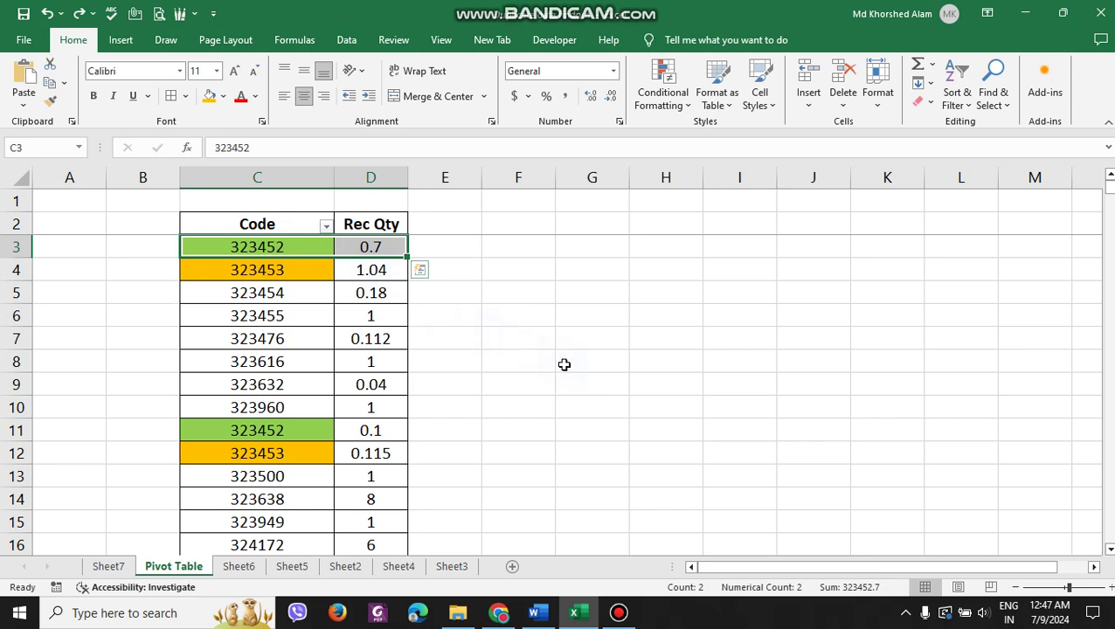
key("ctrl+shift+Down")
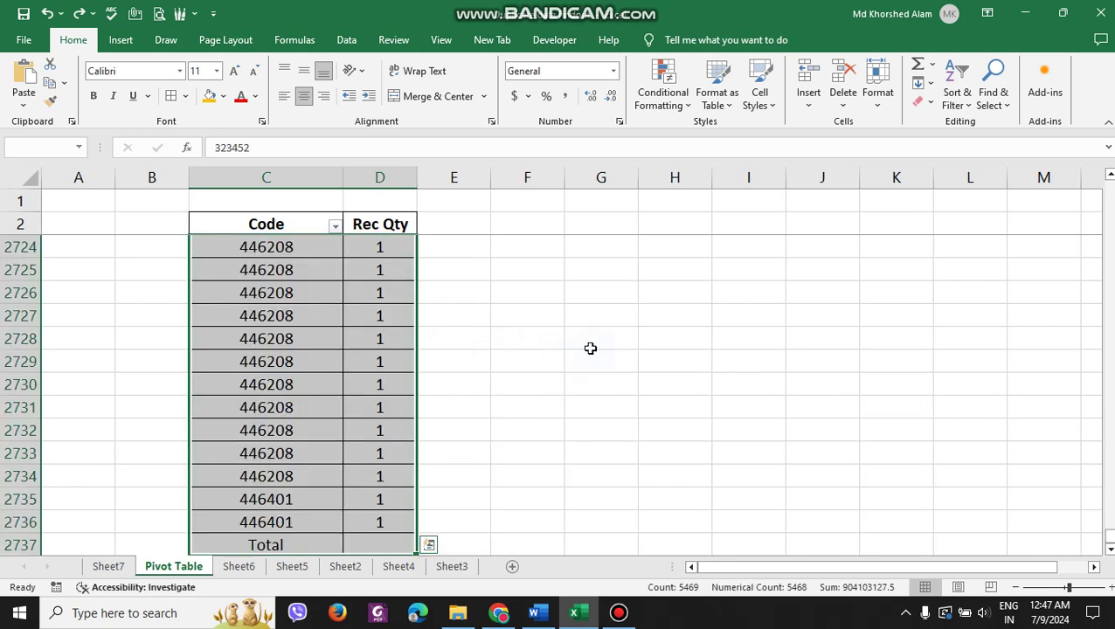
scroll(55, 473, "down", 2)
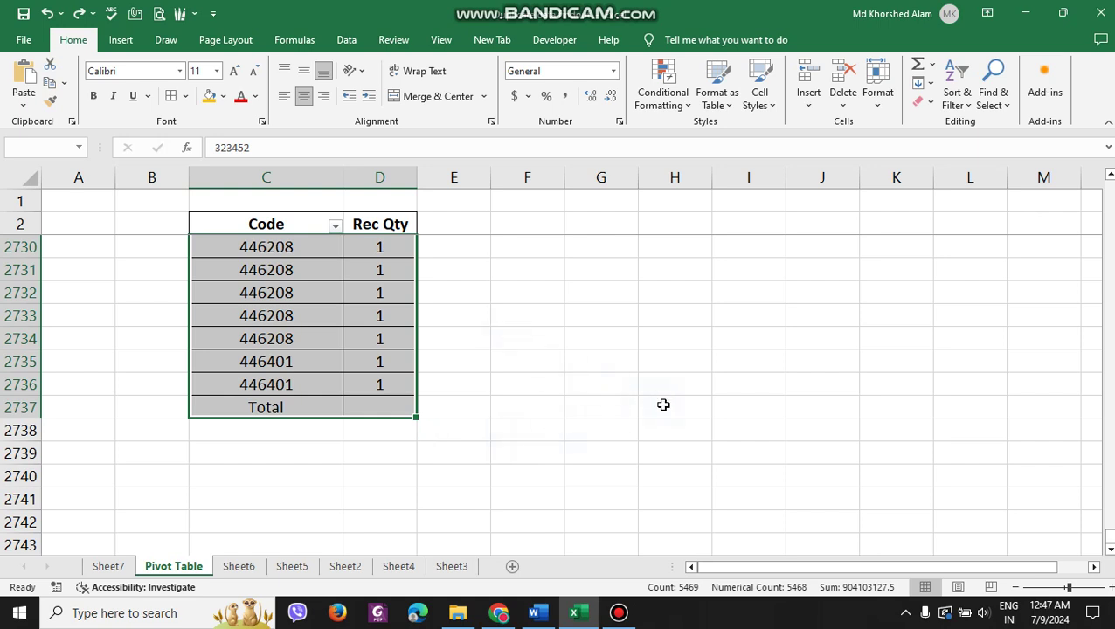
scroll(721, 432, "up", 3)
scroll(868, 413, "up", 3)
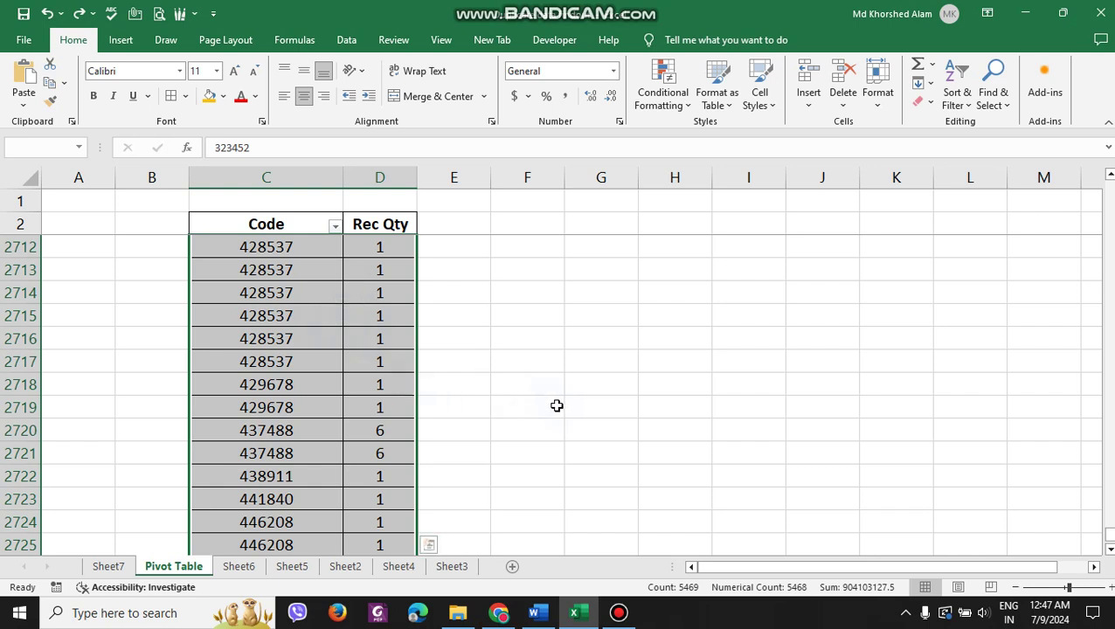
left_click(122, 40)
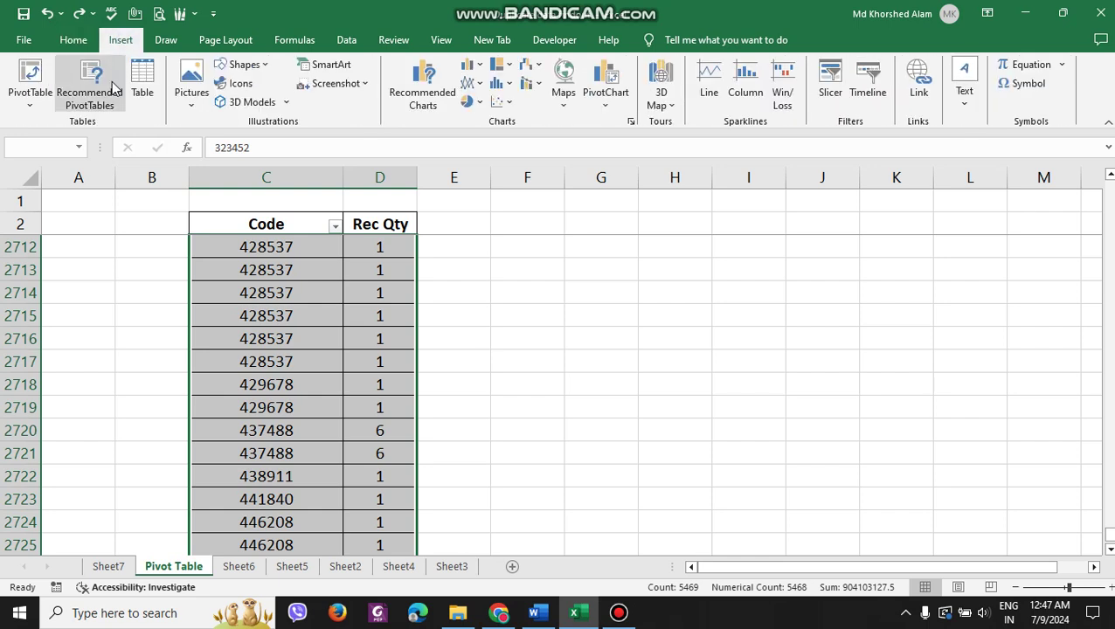
left_click(28, 80)
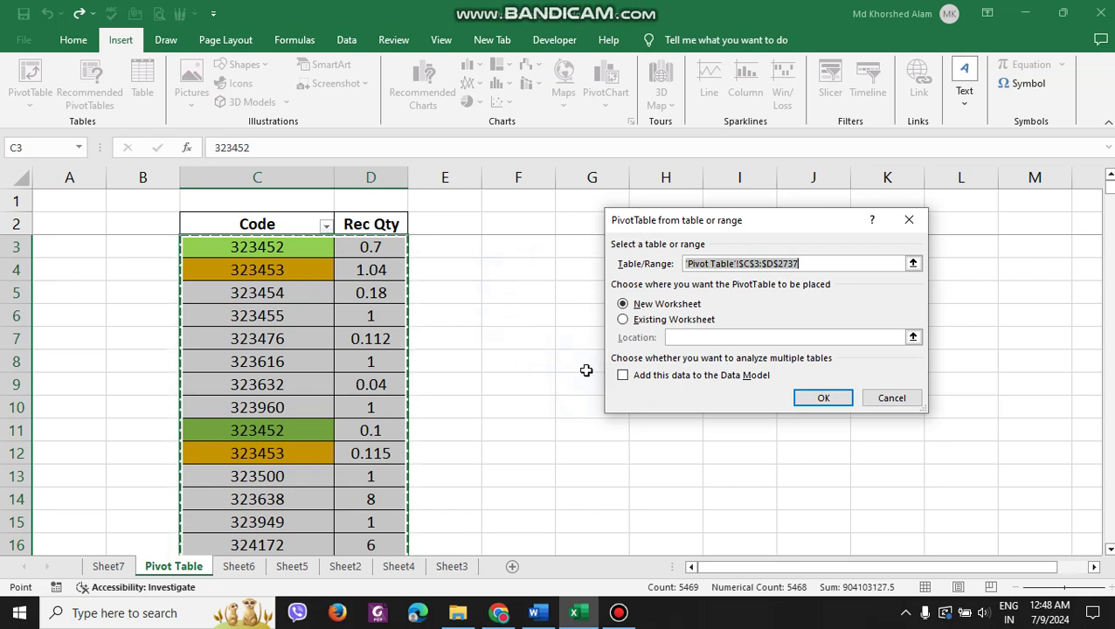
left_click(823, 399)
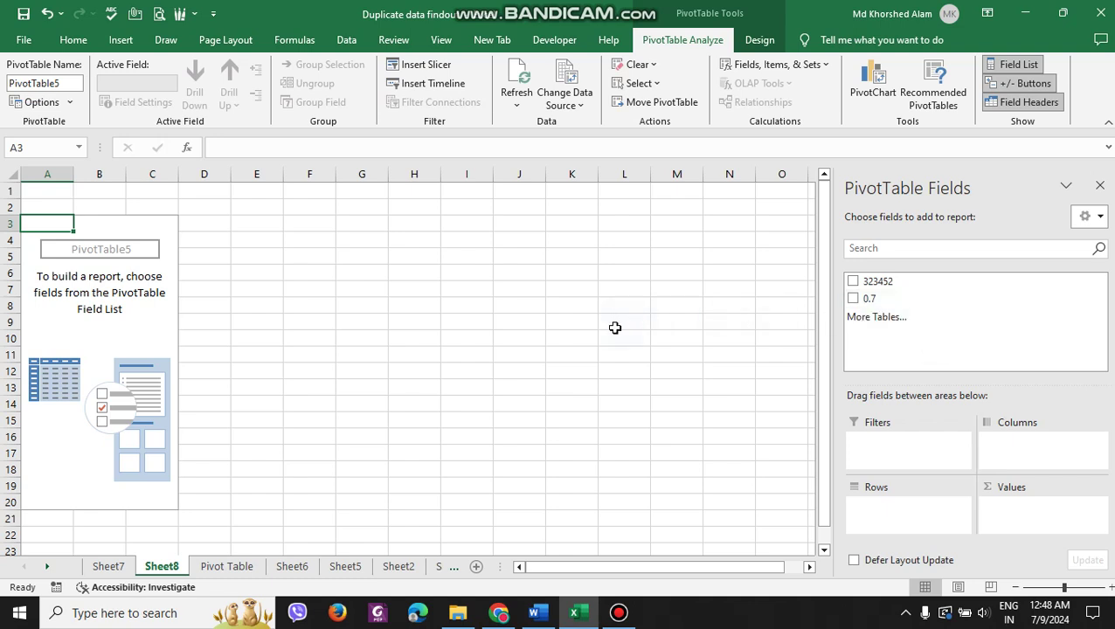
Step: Compare the PivotTable field names on Sheet8 with the first data row of the source list on the Pivot Table sheet
left_click(122, 566)
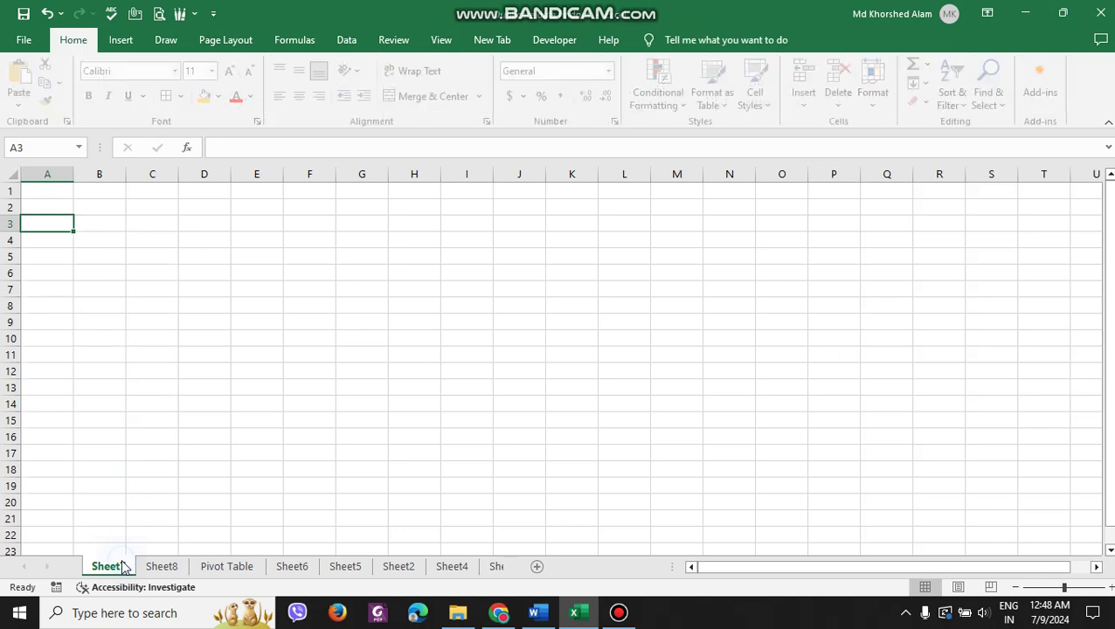
left_click(161, 567)
left_click(222, 566)
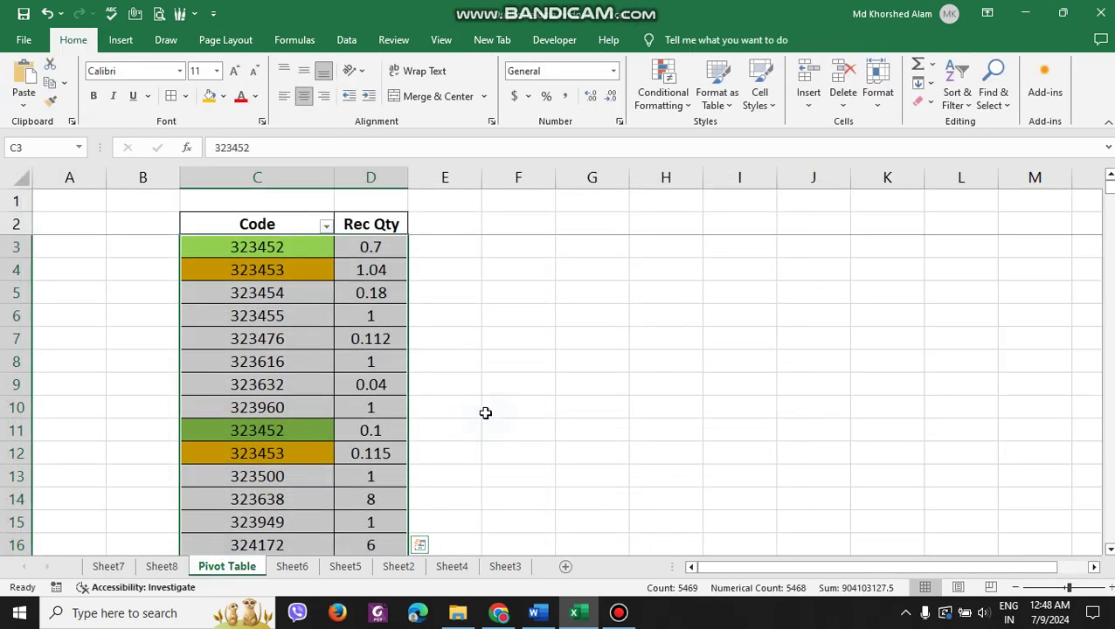
left_click(513, 340)
left_click(301, 250)
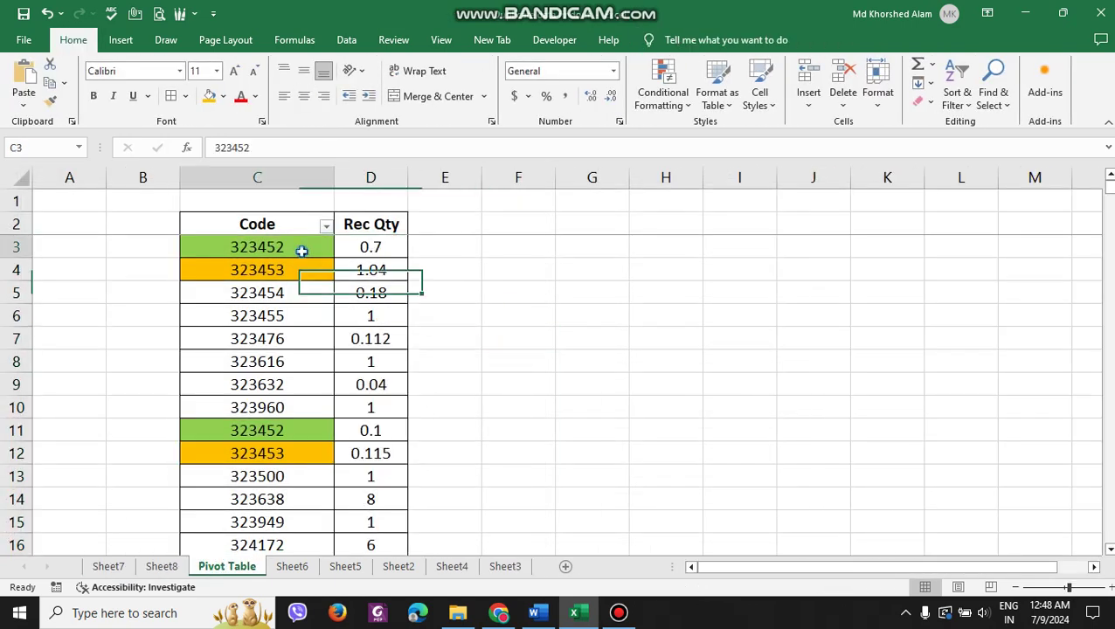
left_click(109, 566)
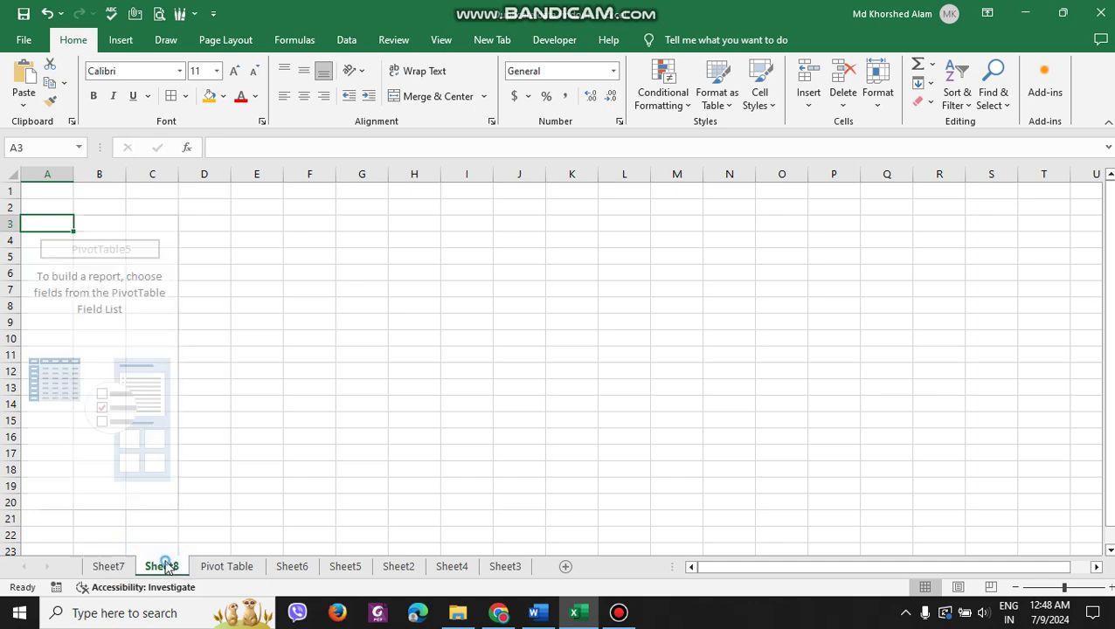
left_click(160, 566)
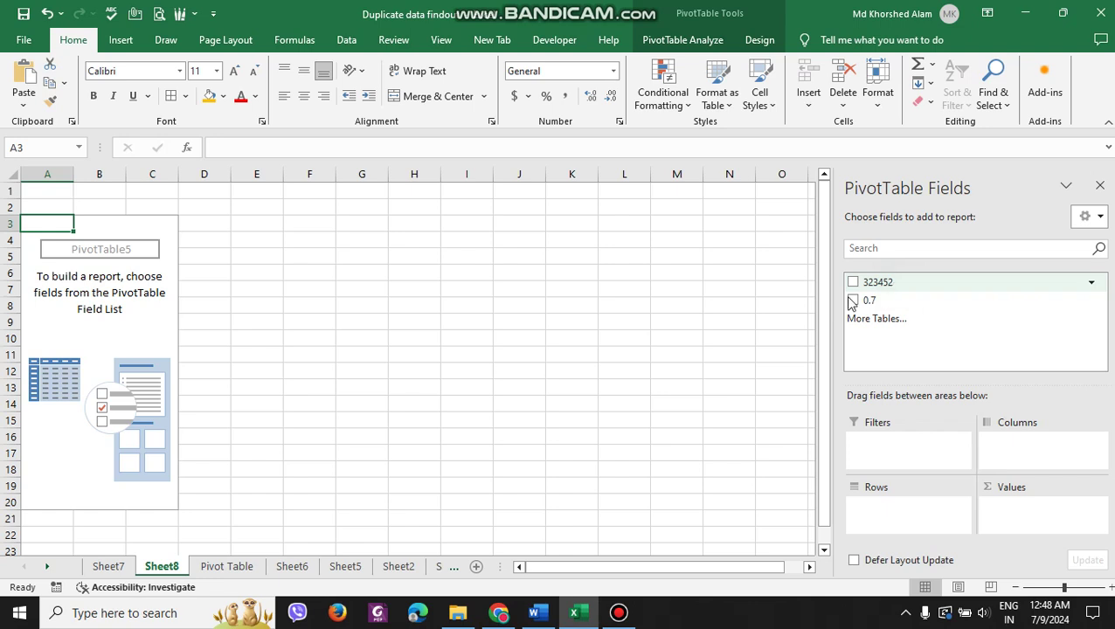
left_click(109, 566)
left_click(229, 566)
left_click(503, 320)
left_click(330, 249)
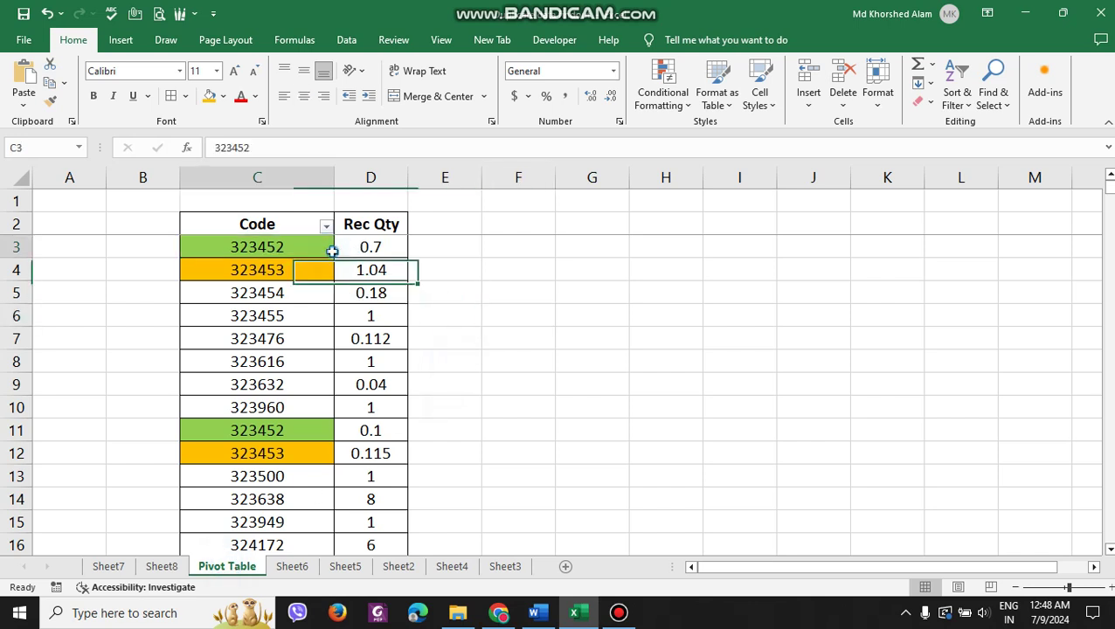
Step: Insert a PivotTable on a new worksheet from the range C2:D2737, including the Code and Rec Qty header row
left_click(265, 225)
left_click(355, 225)
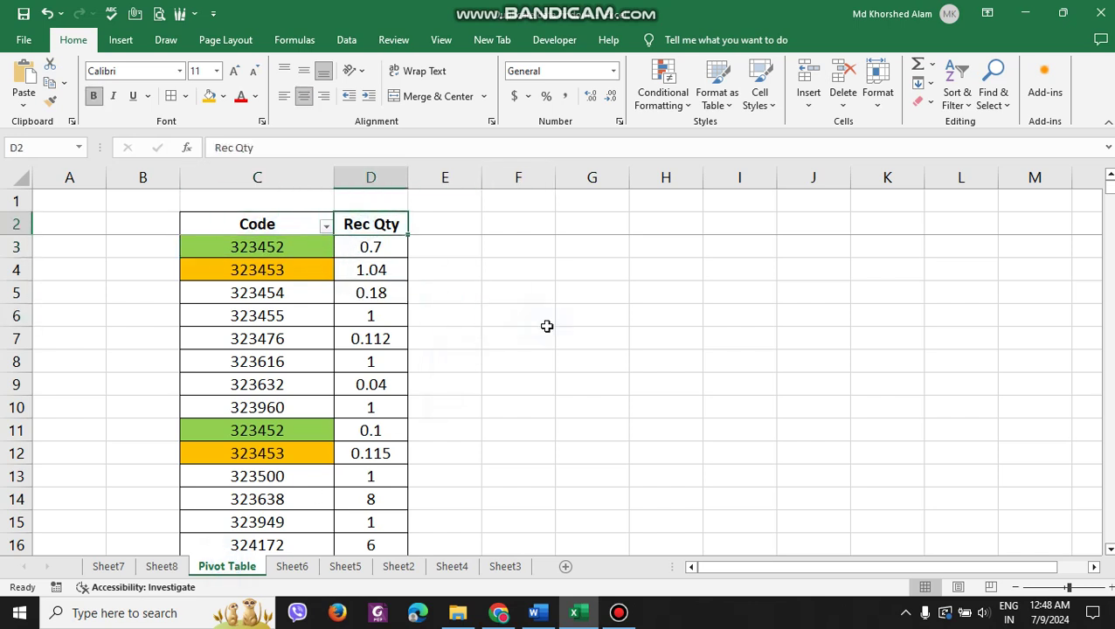
left_click(543, 322)
left_click(292, 227)
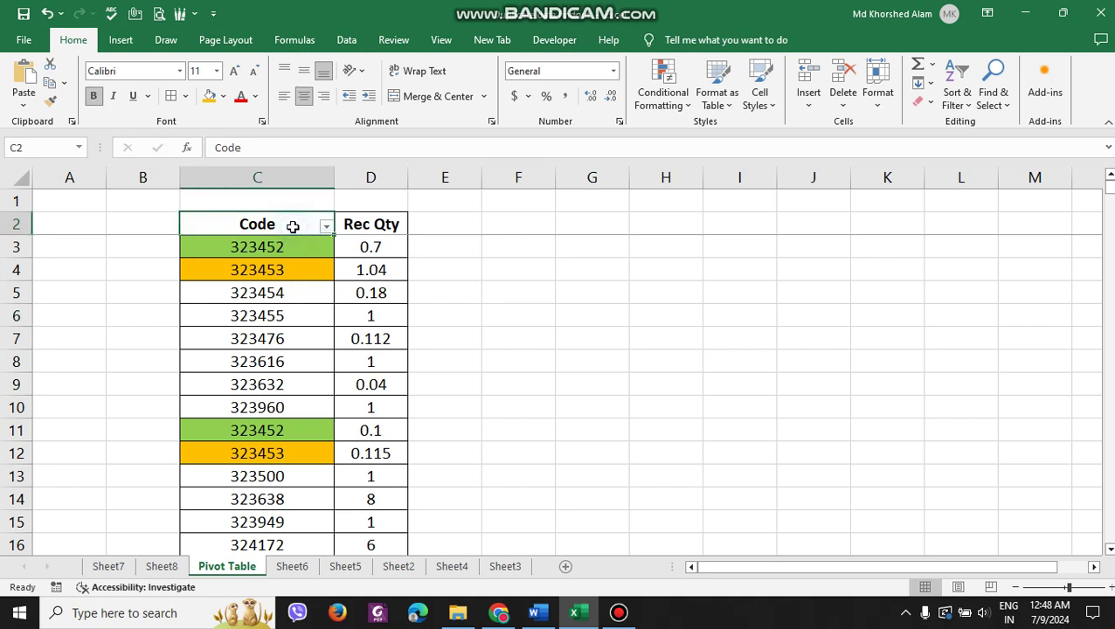
left_click_drag(293, 225, 343, 224)
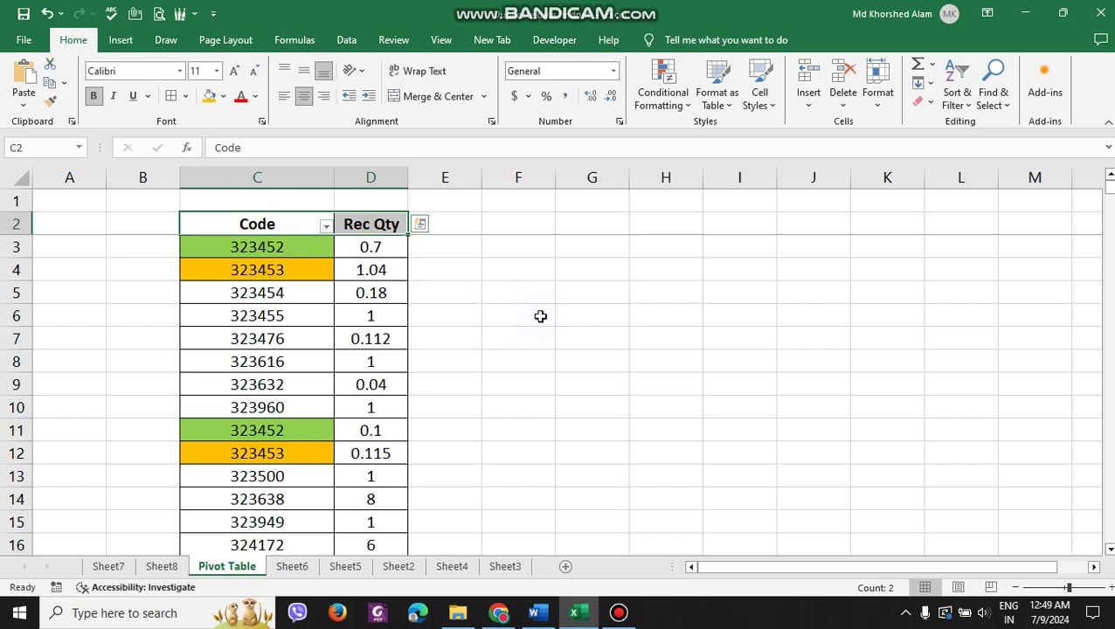
key("ctrl+shift+Down")
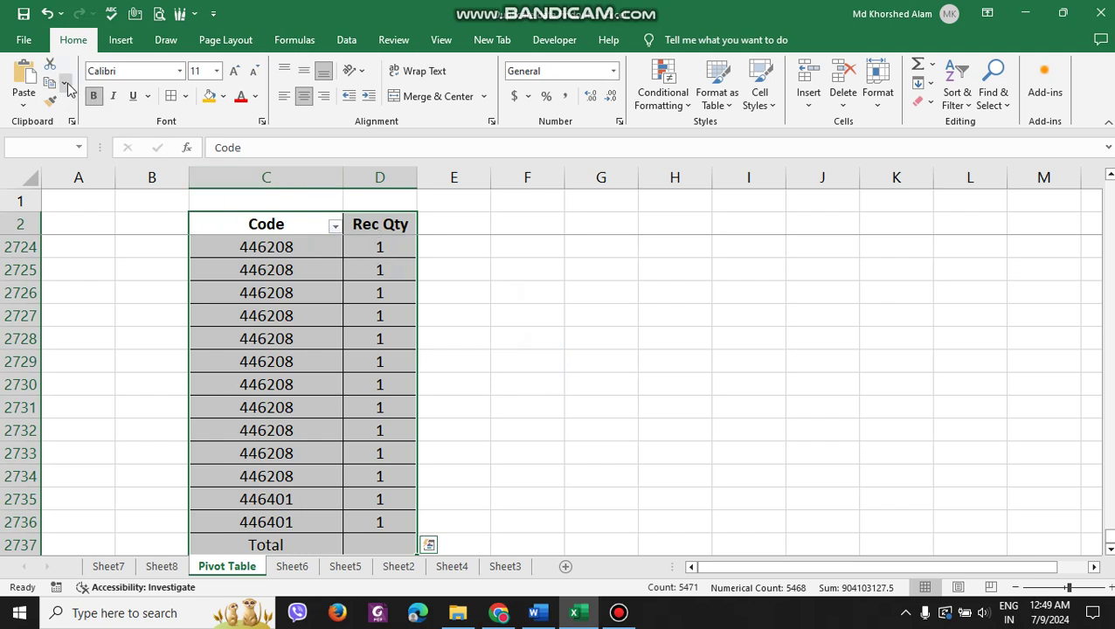
left_click(121, 40)
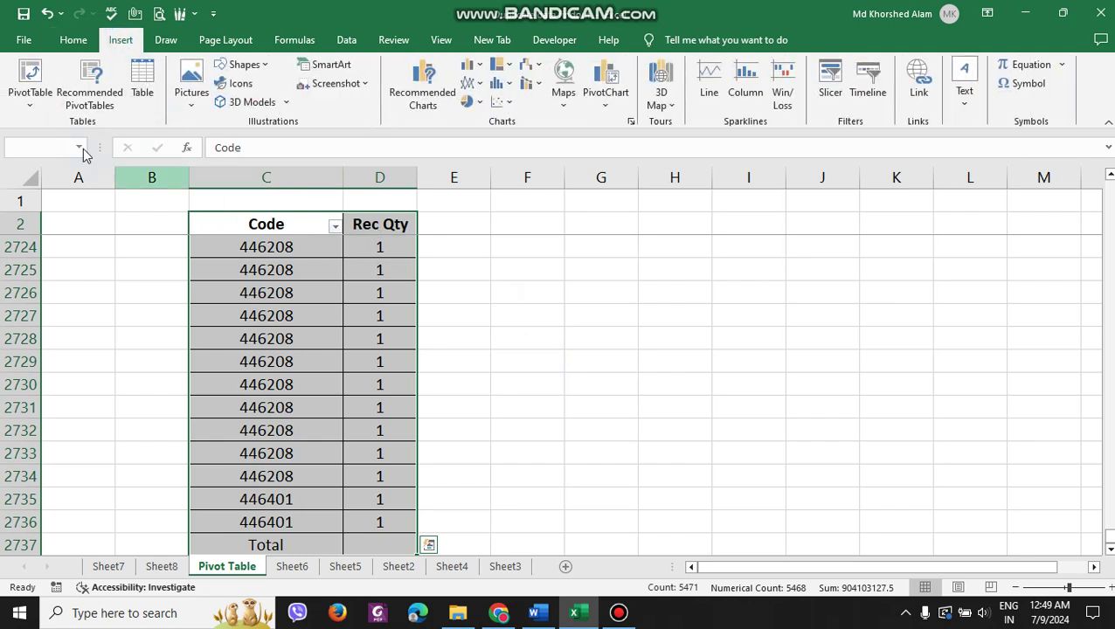
left_click(34, 83)
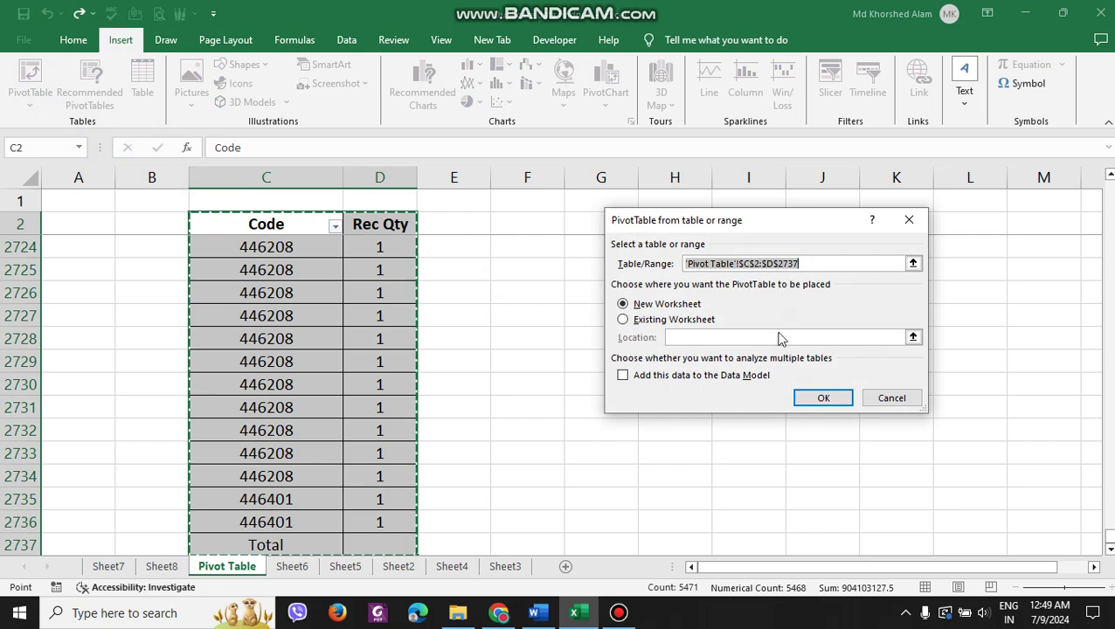
left_click(817, 398)
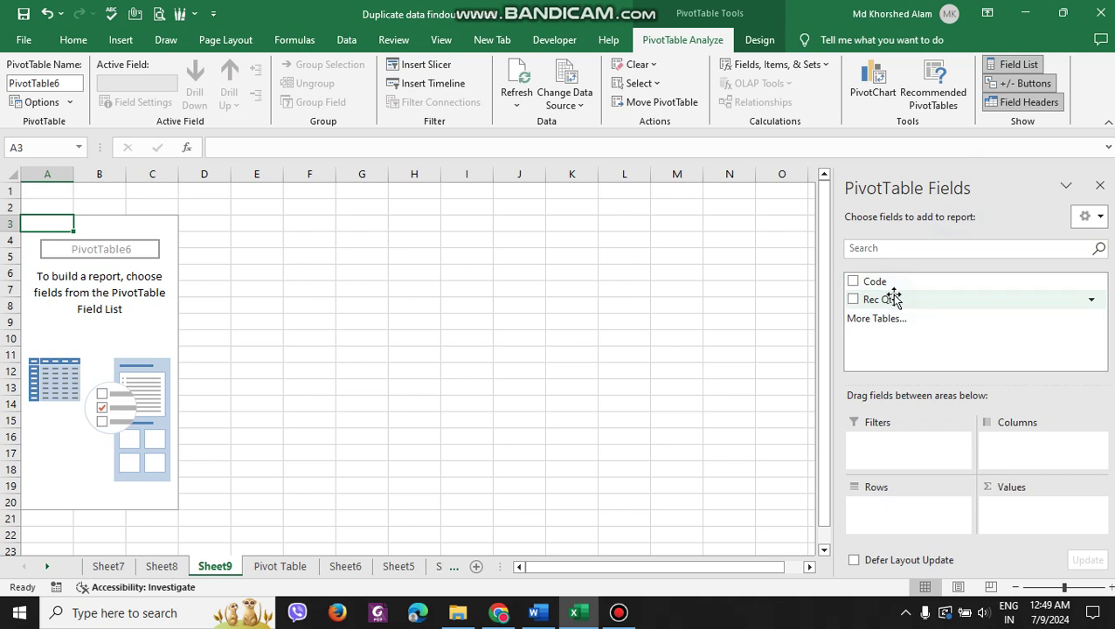
Step: Compare the PivotTable field names on Sheet9 with the earlier pivot sheets and the source list's Code and Rec Qty headers
left_click(164, 566)
left_click(110, 568)
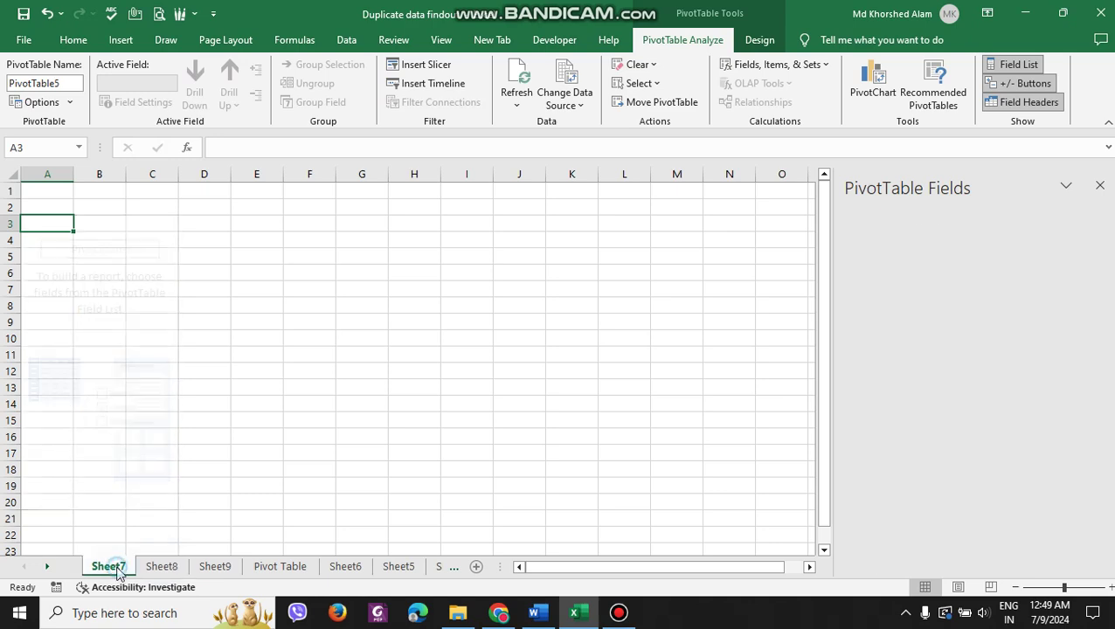
left_click(162, 569)
left_click(212, 568)
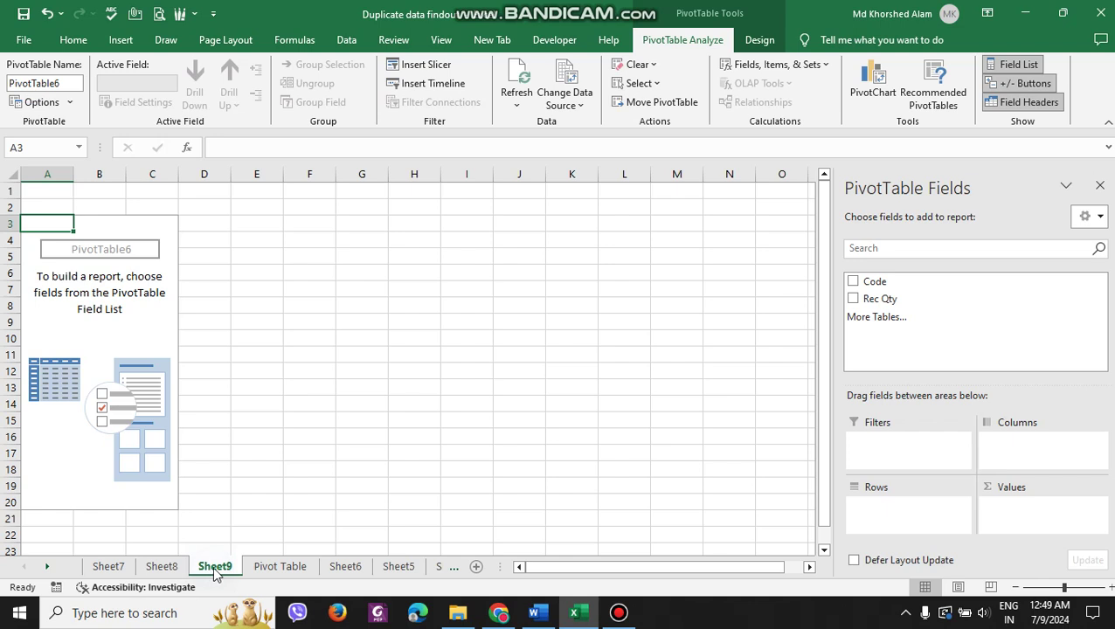
left_click(278, 568)
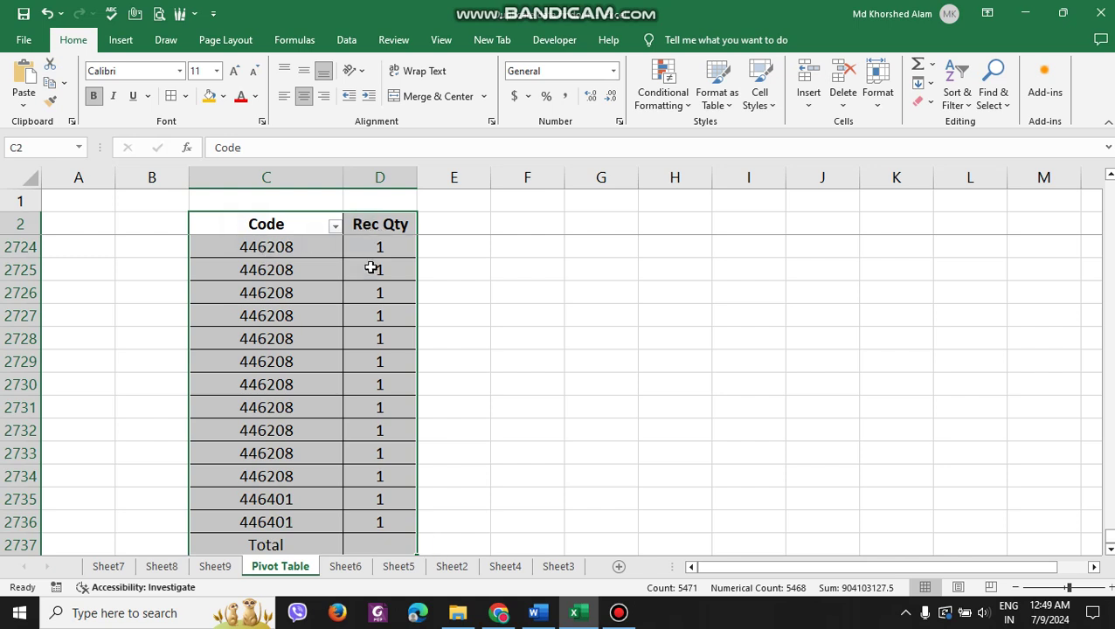
left_click(203, 567)
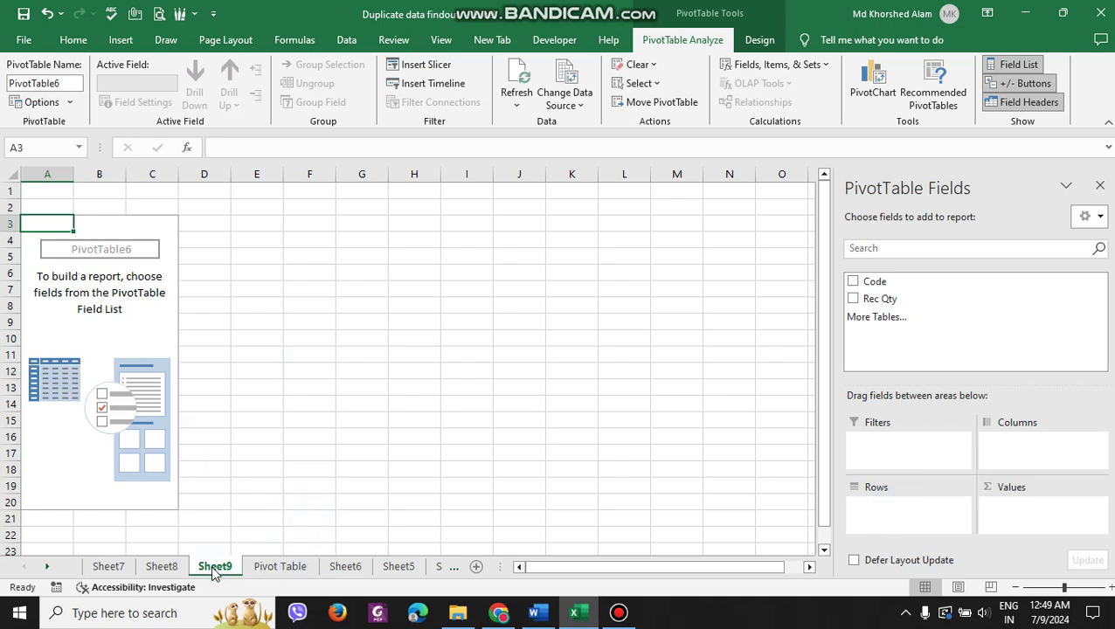
left_click(278, 566)
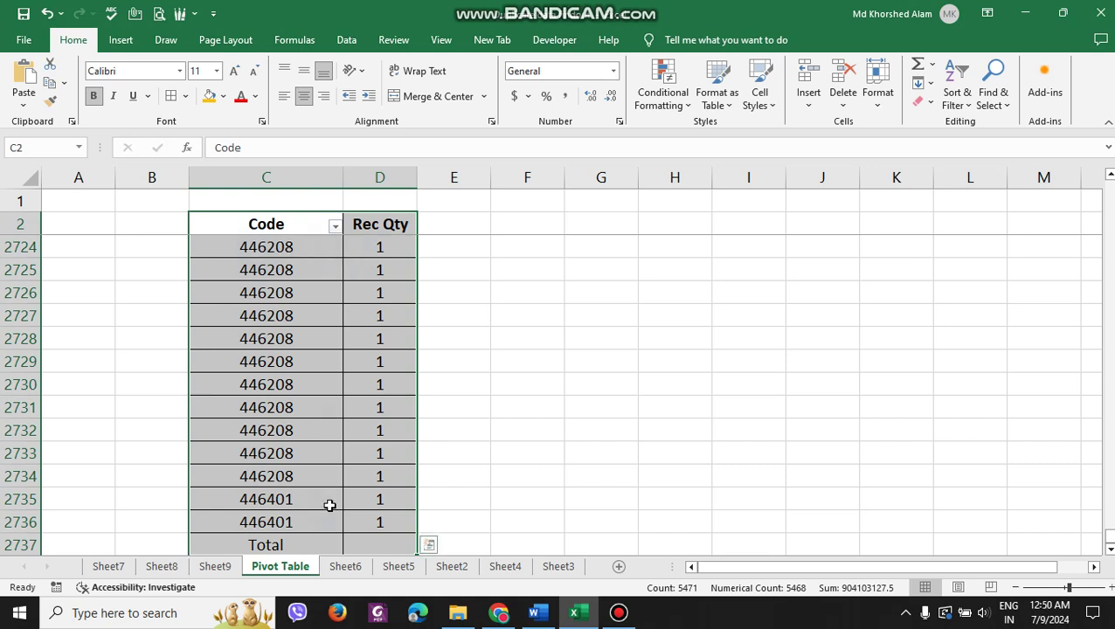
left_click(213, 567)
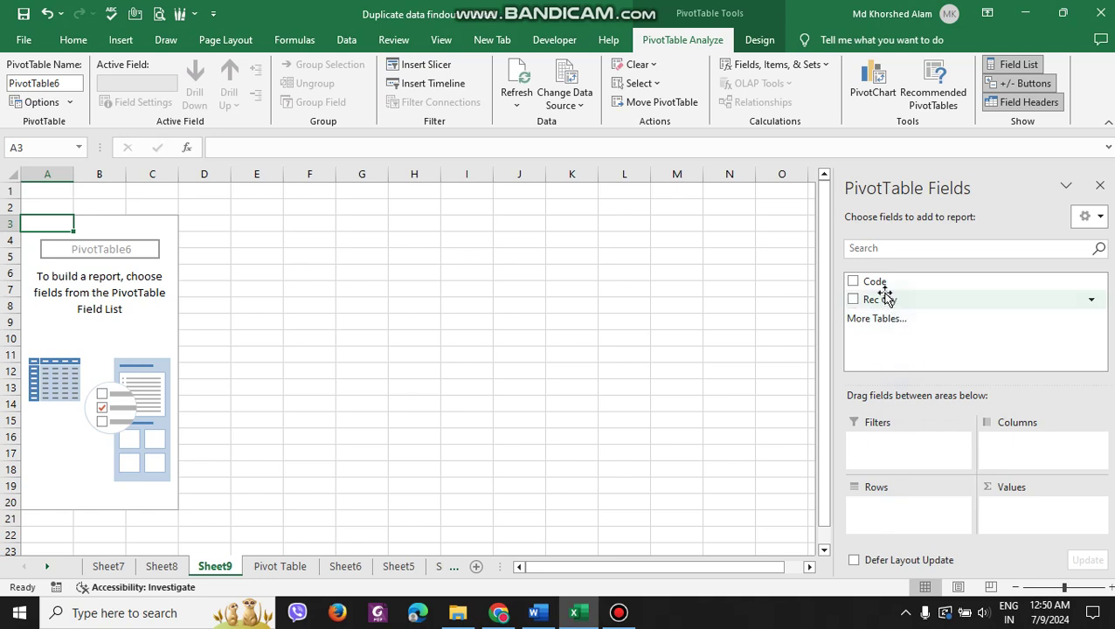
Step: Build the pivot table on Sheet9 with Code as the row field and the sum of Rec Qty as the values
left_click_drag(878, 288, 903, 505)
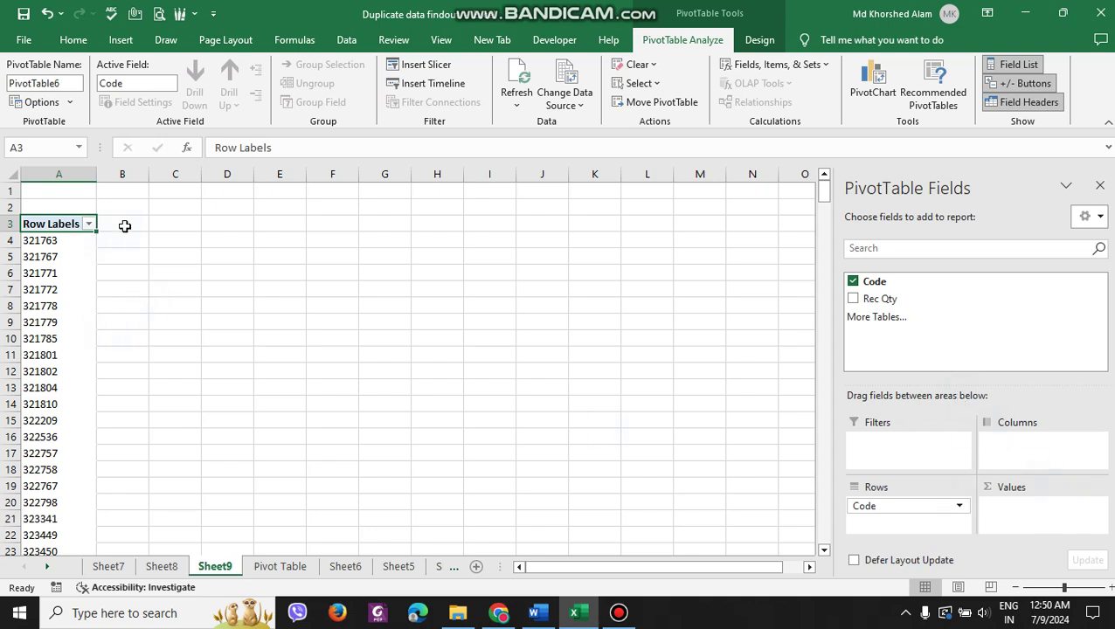
left_click(860, 302)
left_click_drag(862, 303, 1032, 515)
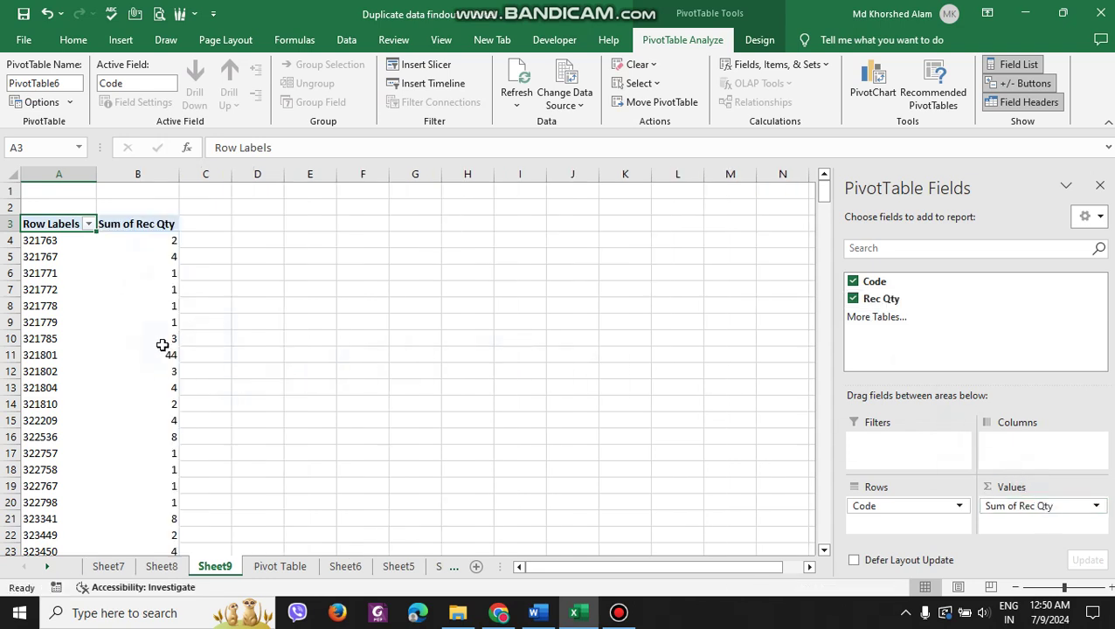
Step: Review the summed quantities per code down to the Grand Total row, and close the PivotTable field list
scroll(278, 337, "down", 4)
scroll(288, 341, "down", 20)
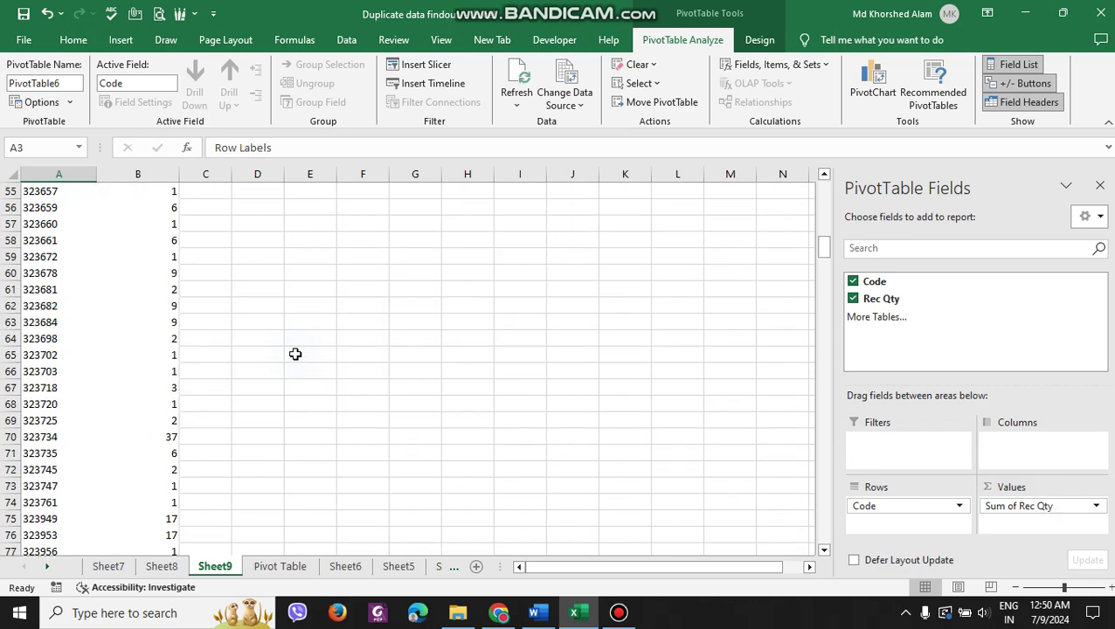
left_click_drag(824, 311, 839, 557)
scroll(297, 448, "down", 2)
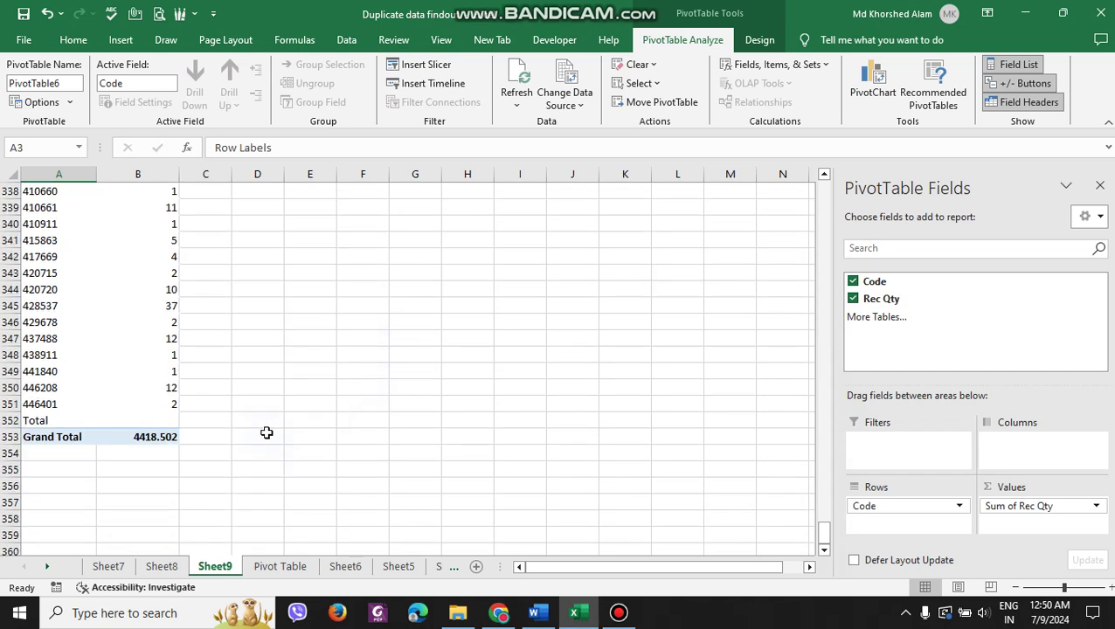
left_click(1100, 186)
left_click(319, 354)
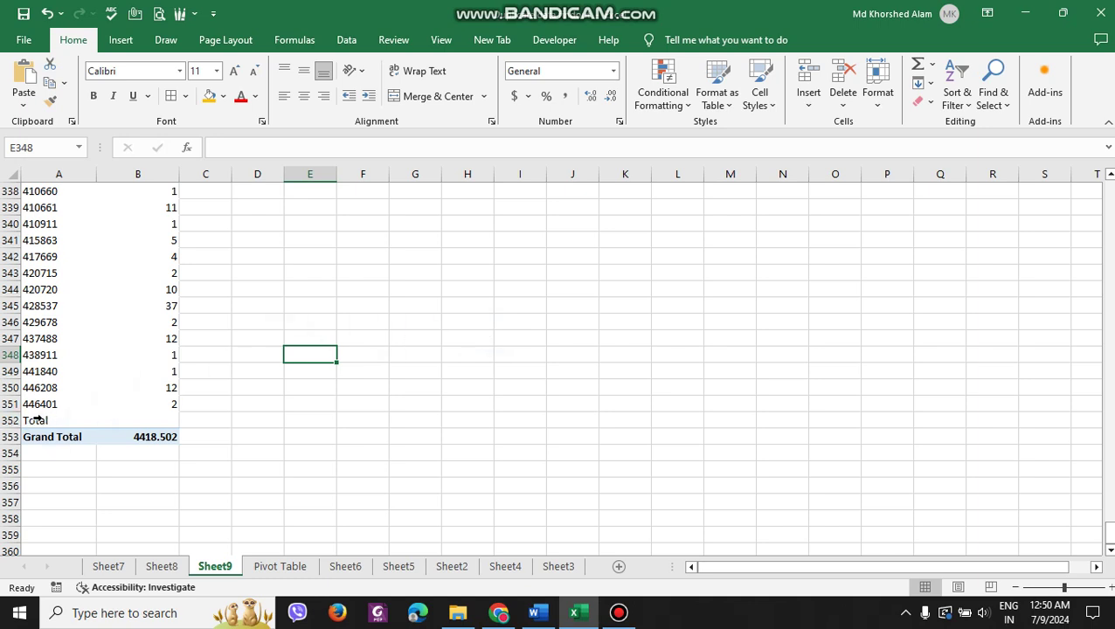
Step: Try to delete the sheet row holding the empty Total entry above the pivot table's Grand Total
left_click(8, 420)
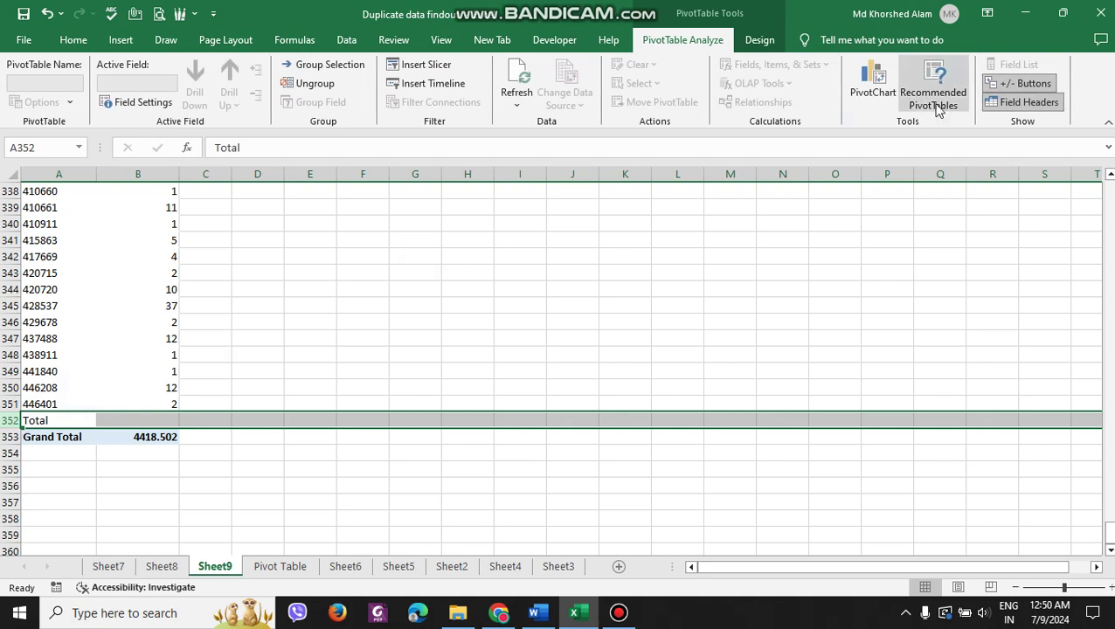
left_click(74, 41)
left_click(844, 77)
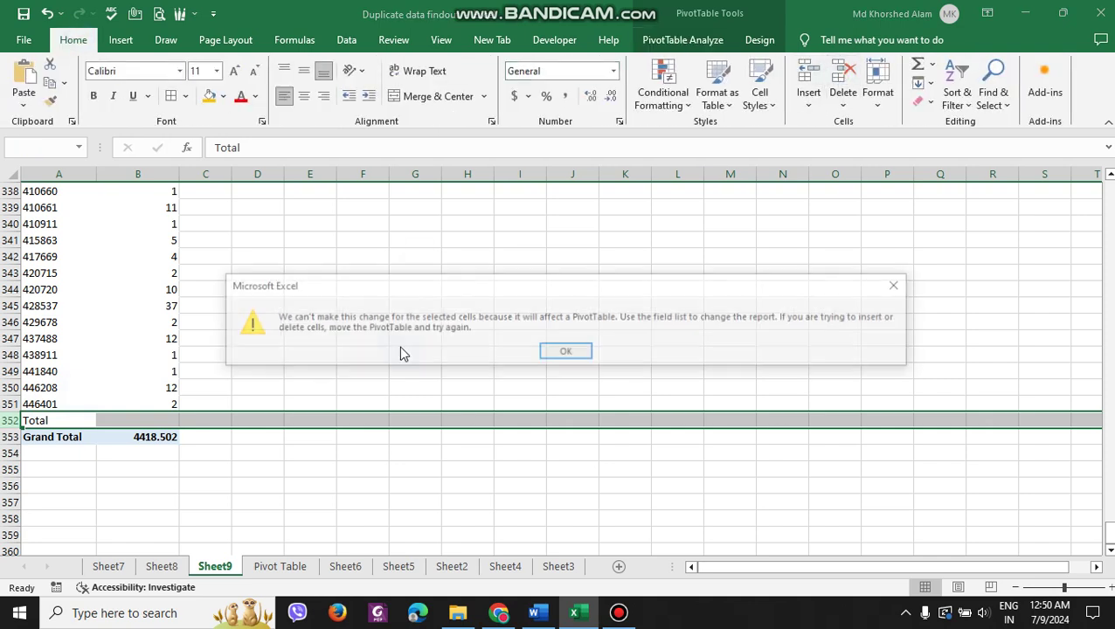
left_click(900, 285)
left_click(519, 289)
Step: Delete the Total row, row 2737, from the end of the source list on the Pivot Table sheet
left_click(162, 568)
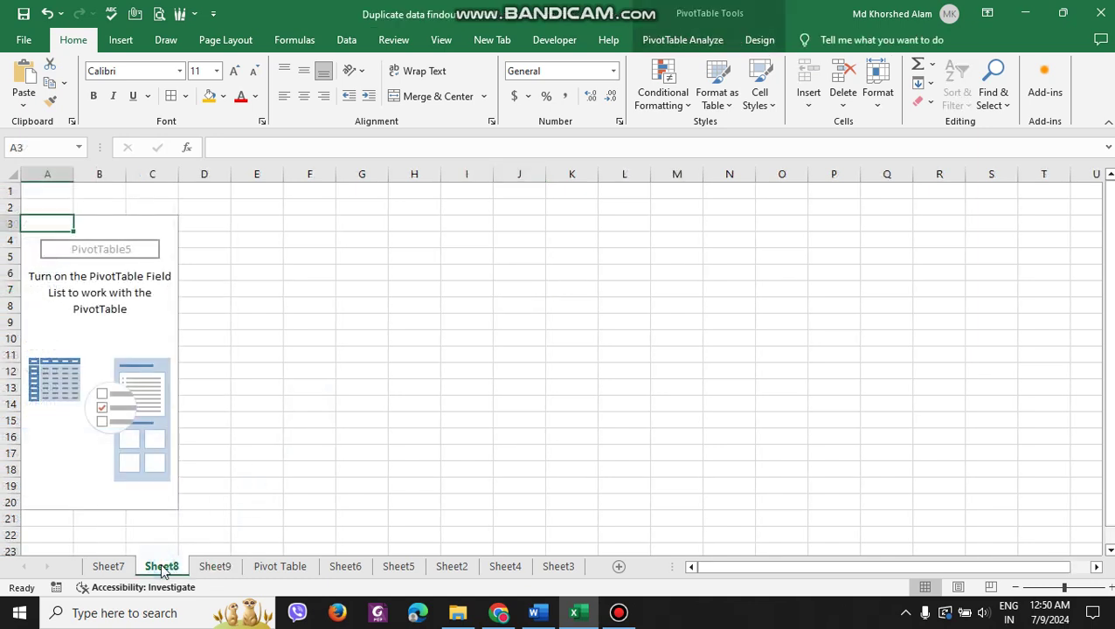
left_click(261, 569)
scroll(472, 410, "down", 7)
scroll(468, 409, "up", 4)
left_click(273, 341)
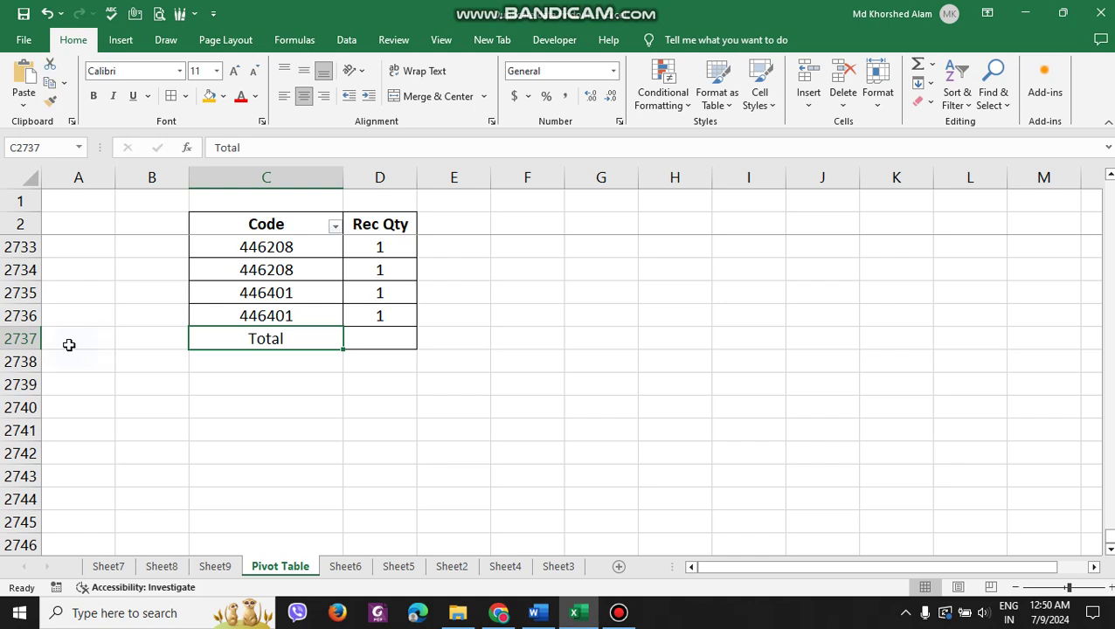
left_click(21, 339)
left_click(843, 77)
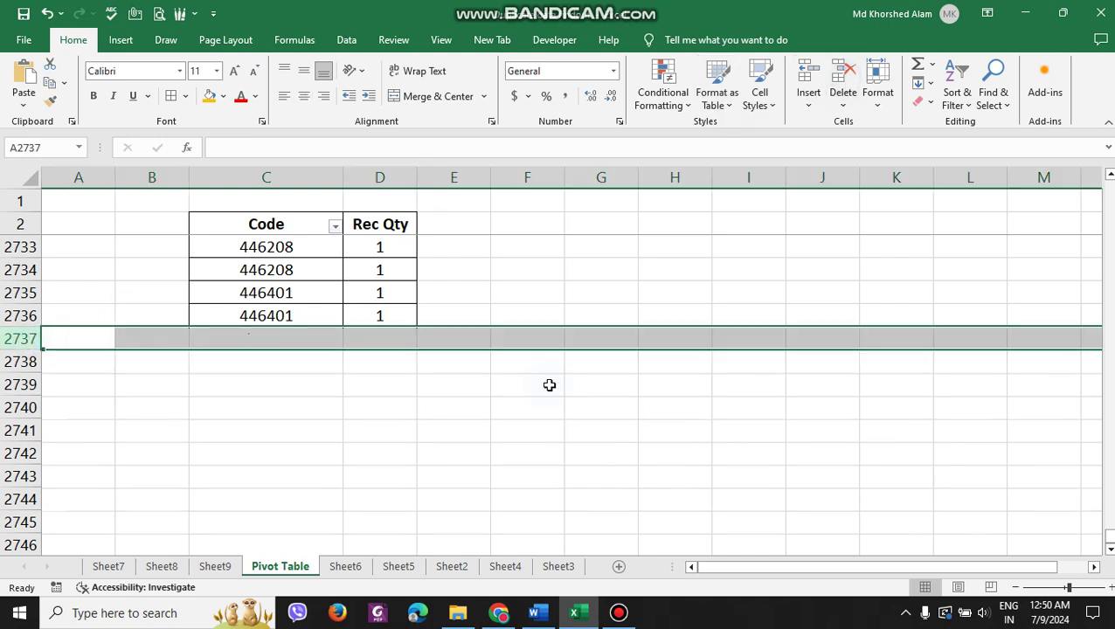
Step: Sum the Rec Qty column in cell D2737 with AutoSum over D3:D2736
left_click(527, 408)
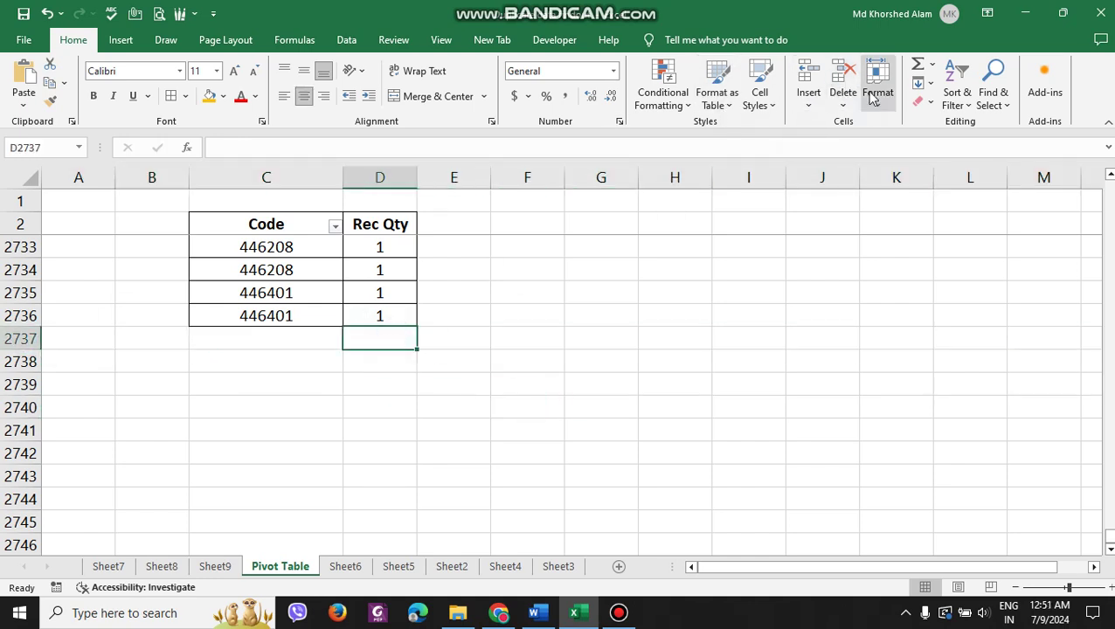
left_click(918, 63)
scroll(809, 347, "up", 3)
scroll(875, 376, "up", 9)
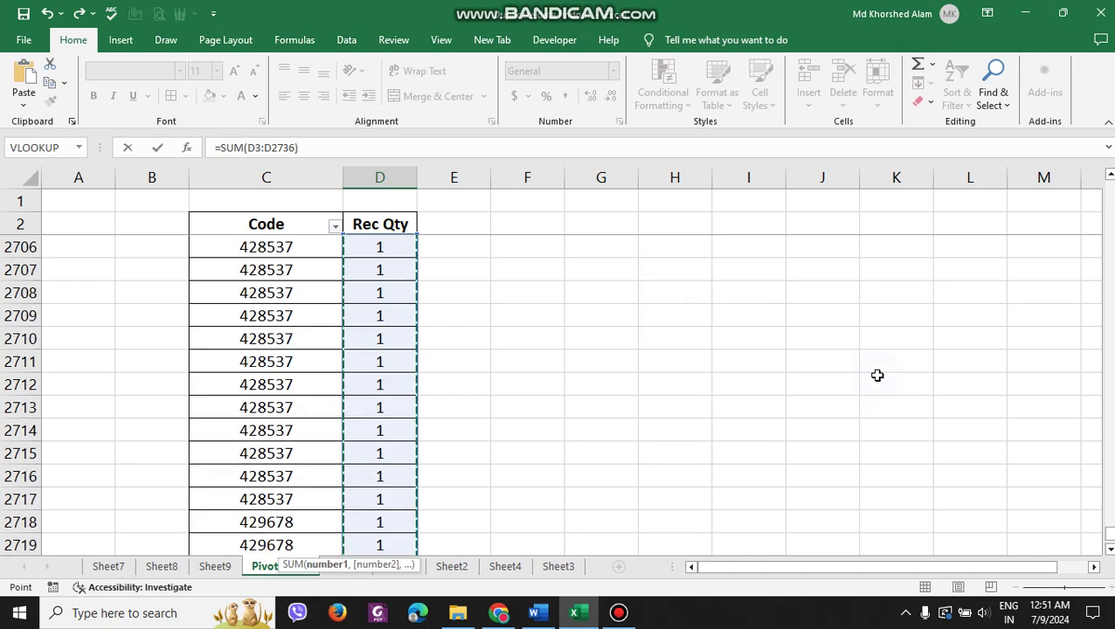
key("Return")
scroll(665, 429, "down", 2)
scroll(645, 443, "down", 1)
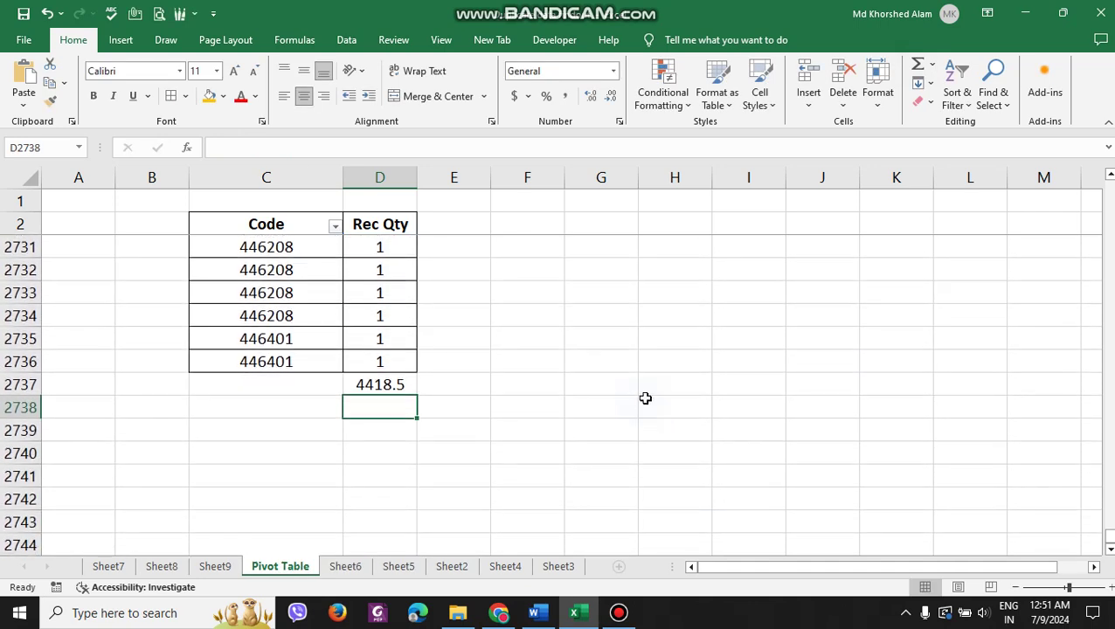
Step: Compare the pivot table's Grand Total on Sheet9 with the sum below the source list's Rec Qty column
left_click(215, 566)
left_click(152, 439)
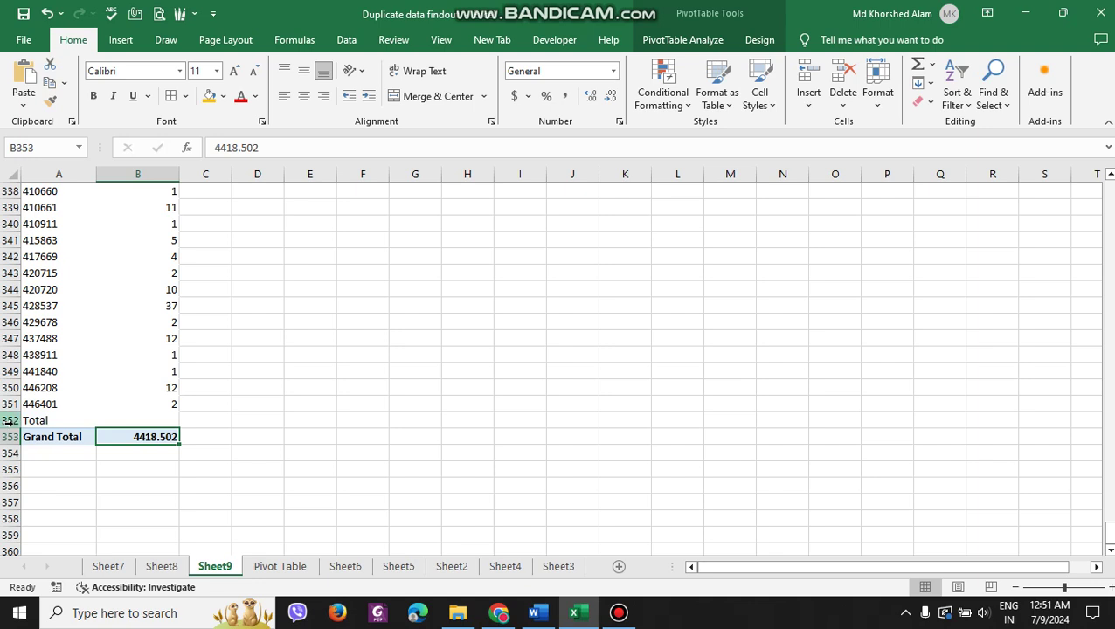
left_click(259, 568)
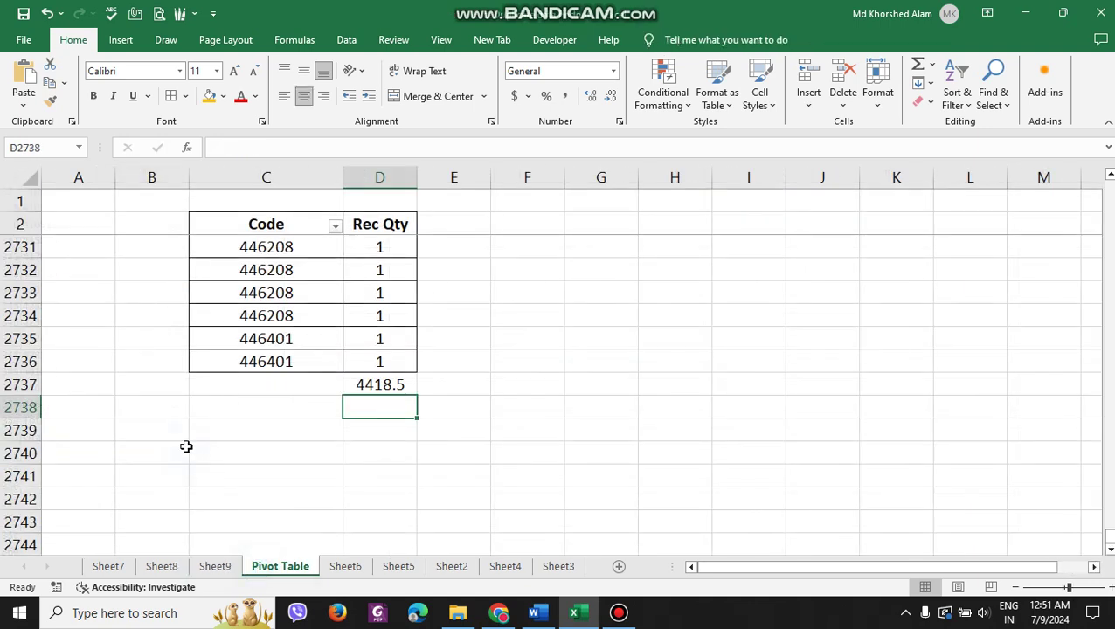
Step: Label the sum row by entering "Total" in cell C2737, below the last code
left_click(26, 362)
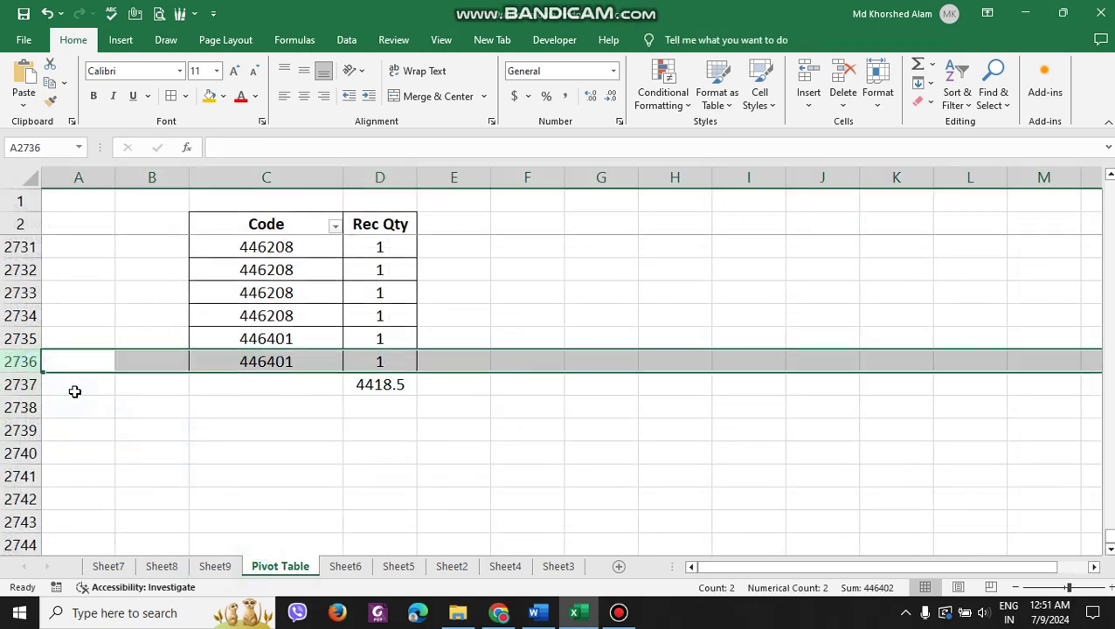
left_click(231, 382)
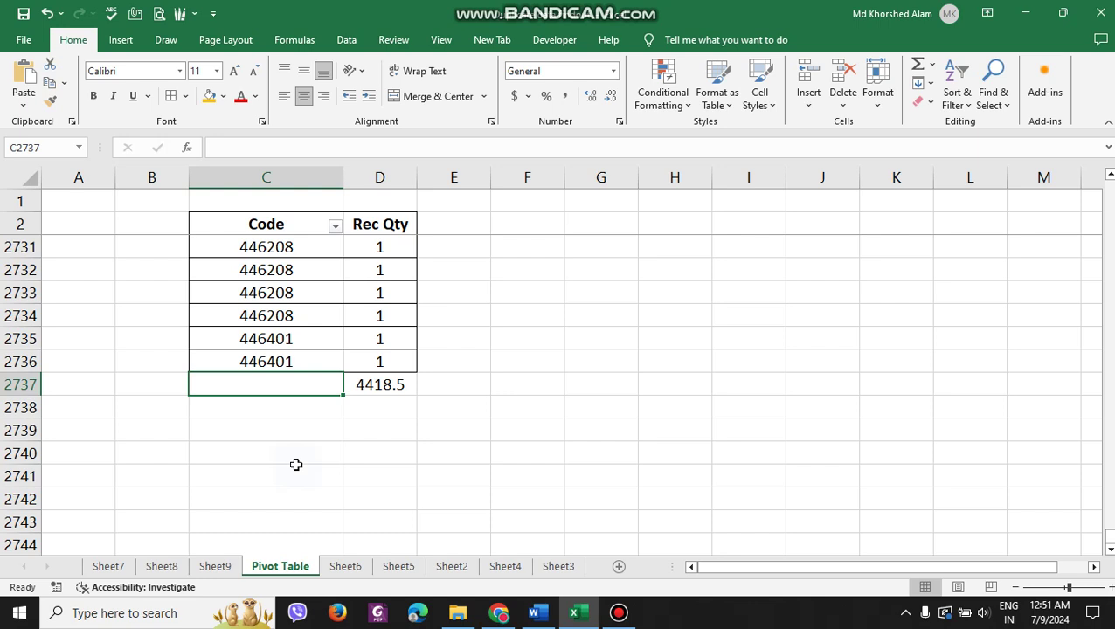
type("Total")
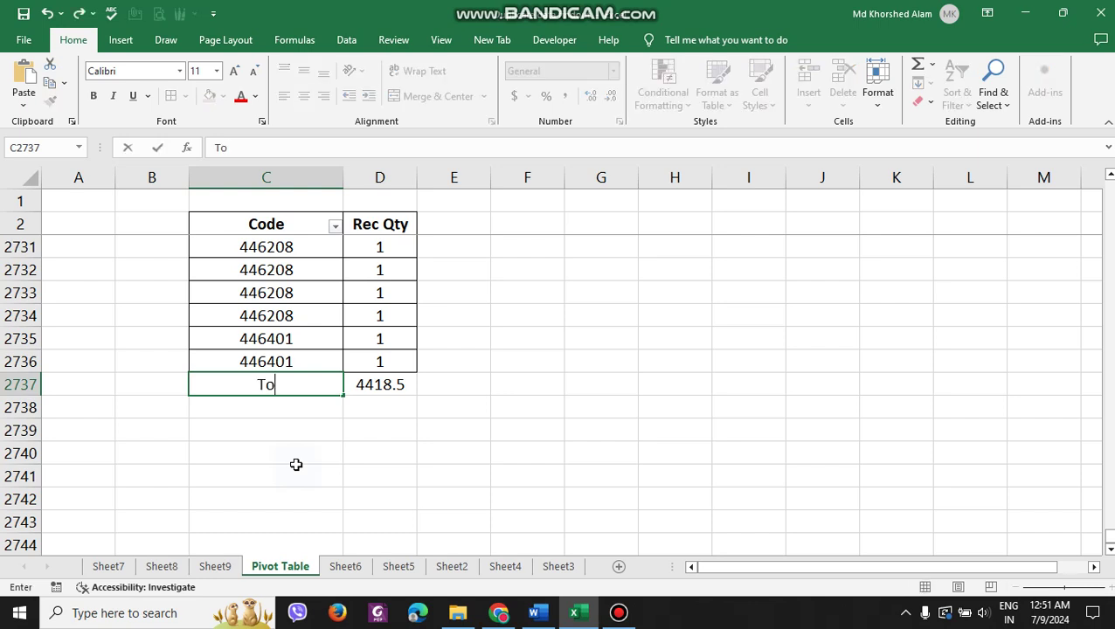
left_click(585, 408)
Step: Return to the beginning of the source list and select the first code in cell C3
left_click_drag(1108, 538, 1102, 185)
left_click(679, 382)
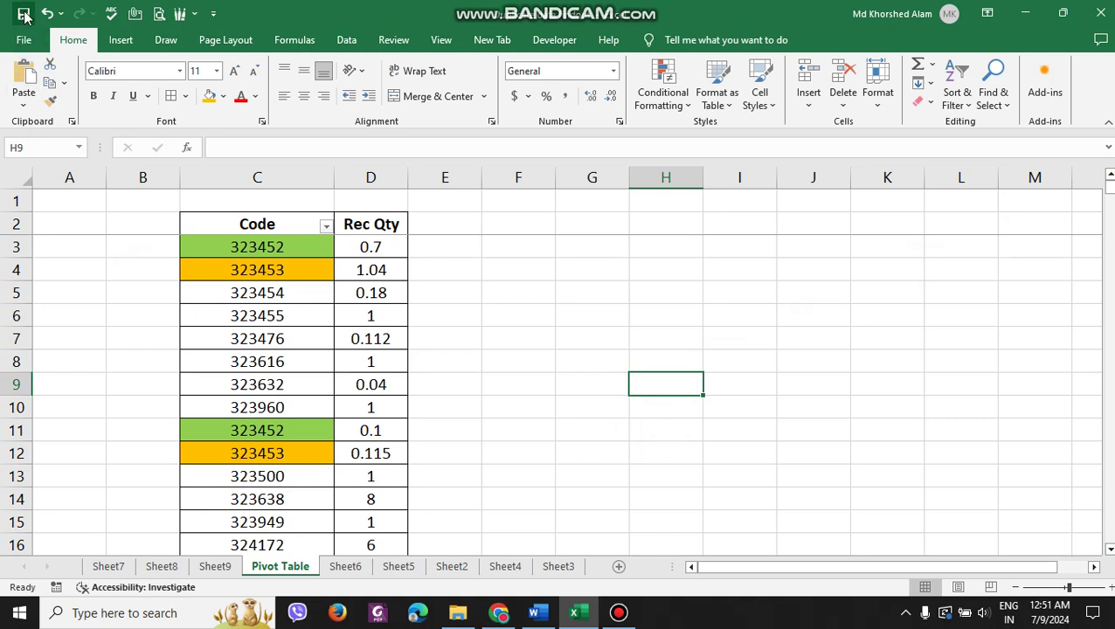
left_click(544, 311)
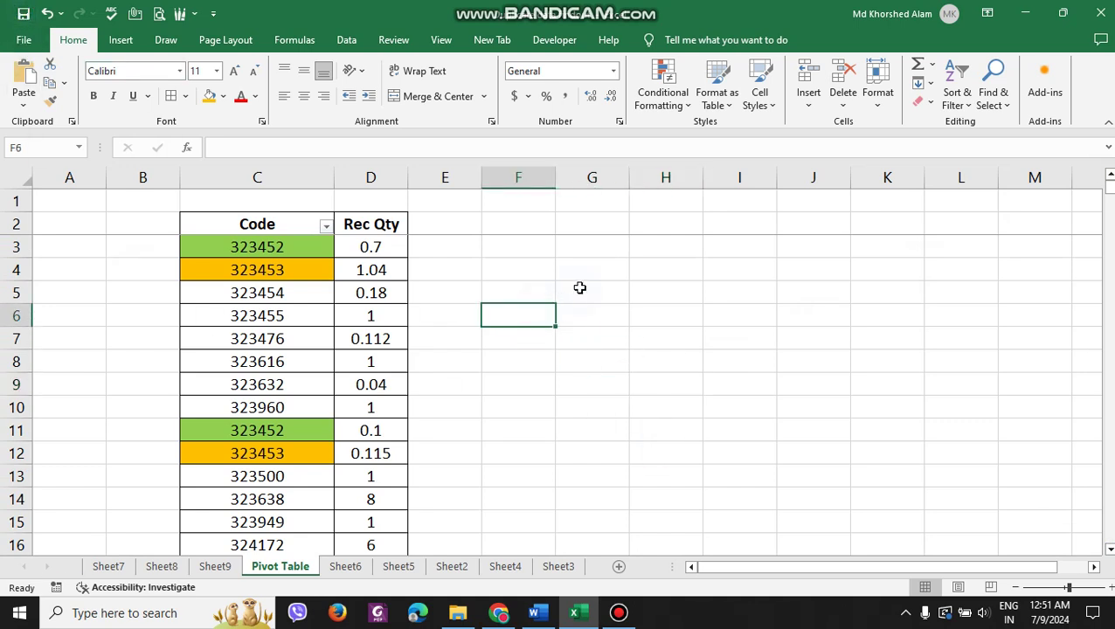
left_click(581, 288)
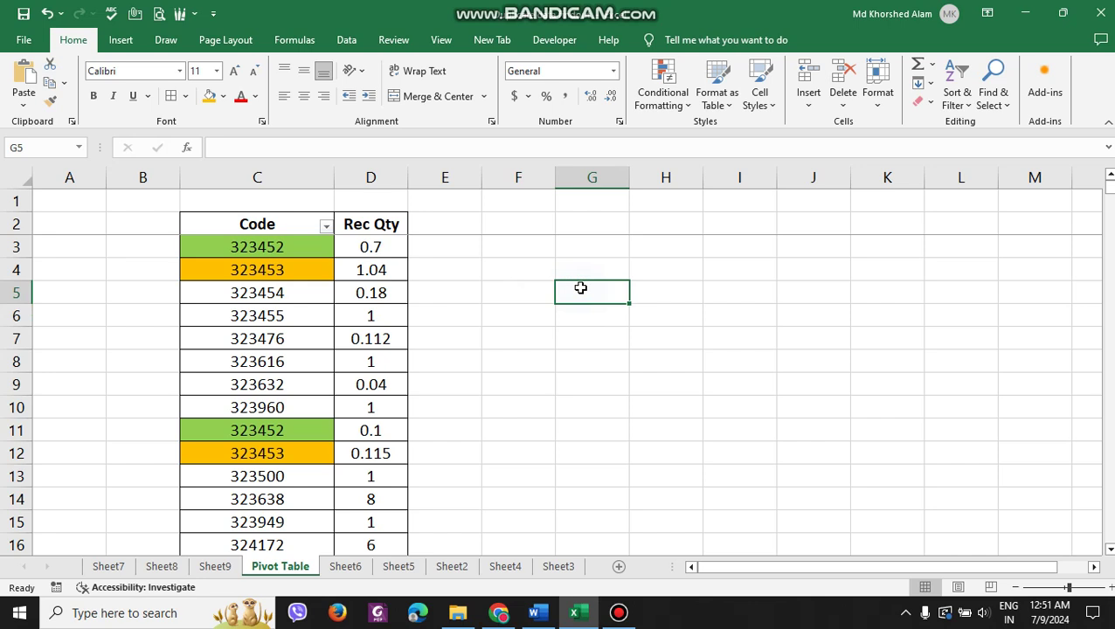
left_click(313, 245)
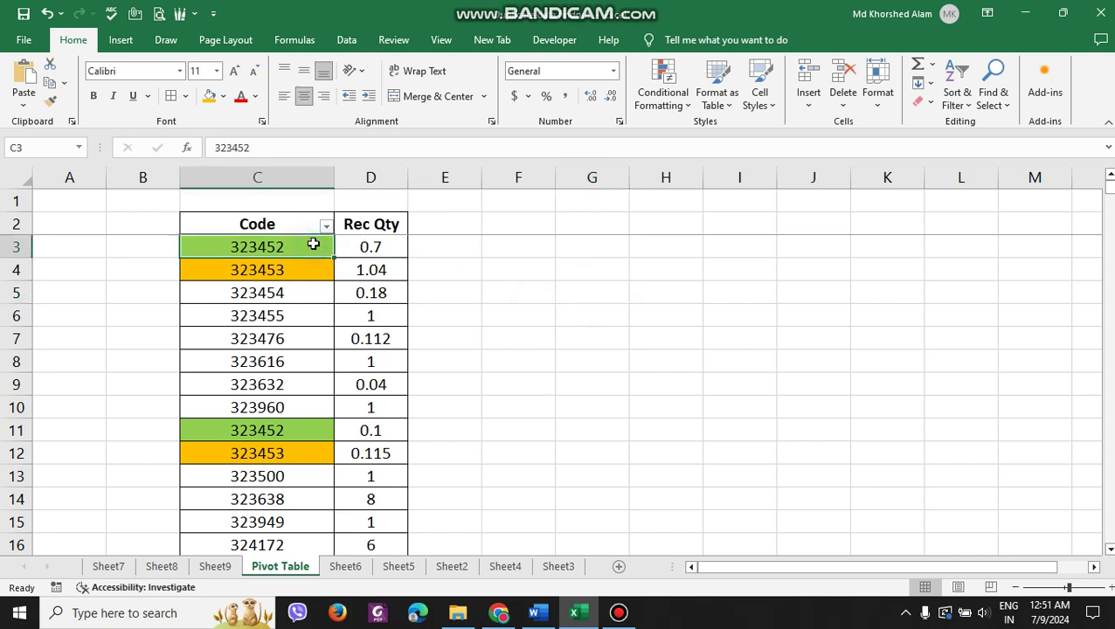
Step: Examine the repeated code 323452 in cells C11 and C3 of the source list and dismiss the incoming call window
left_click(291, 429)
left_click(290, 476)
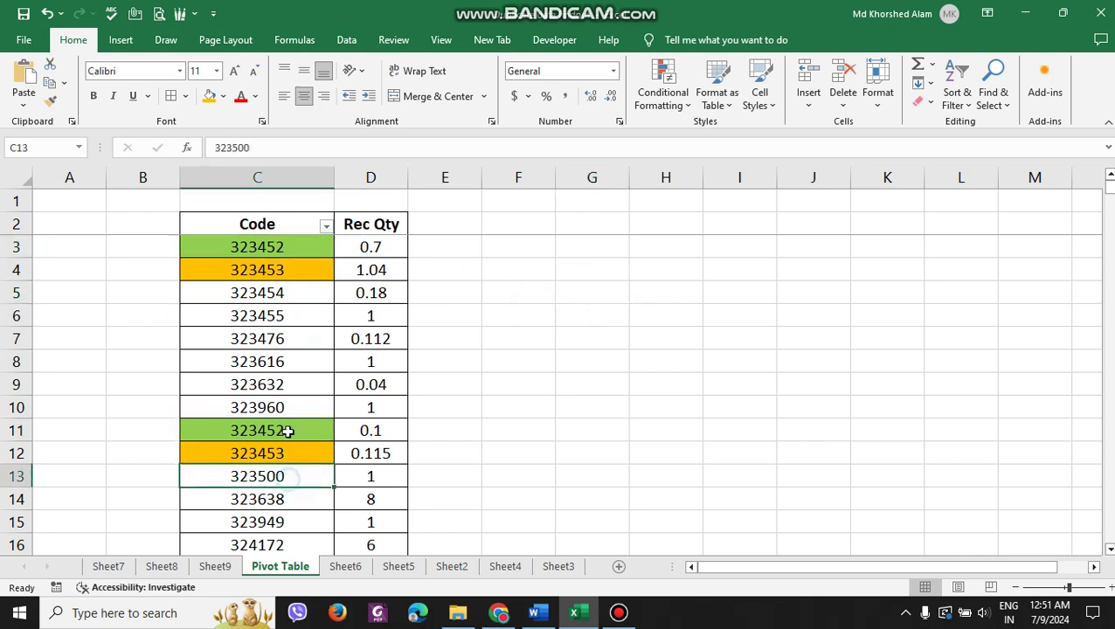
left_click(269, 246)
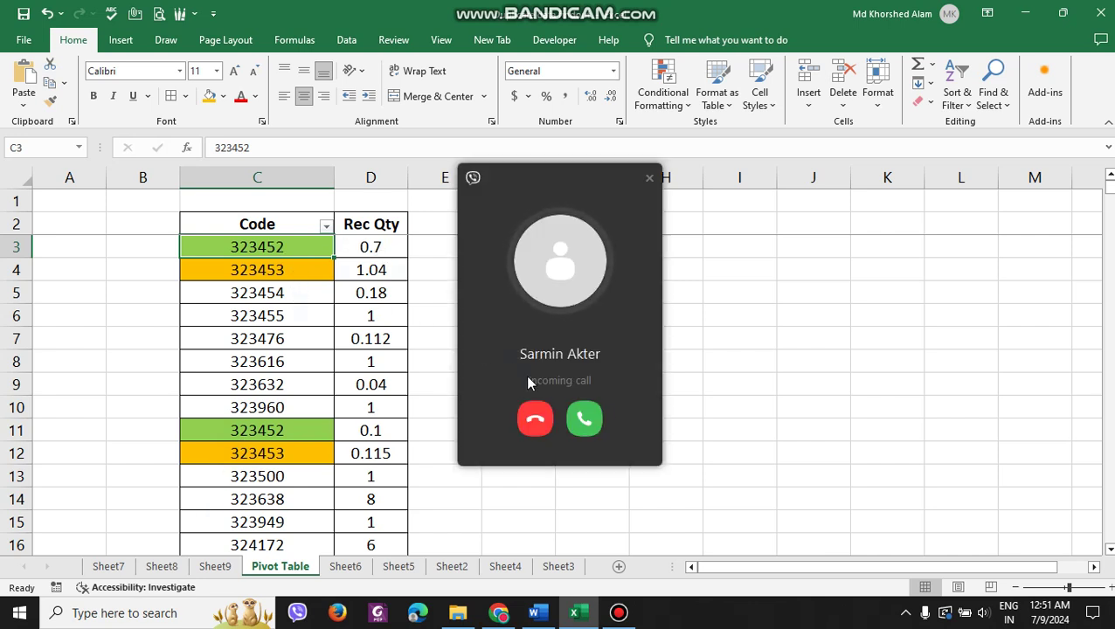
left_click(650, 179)
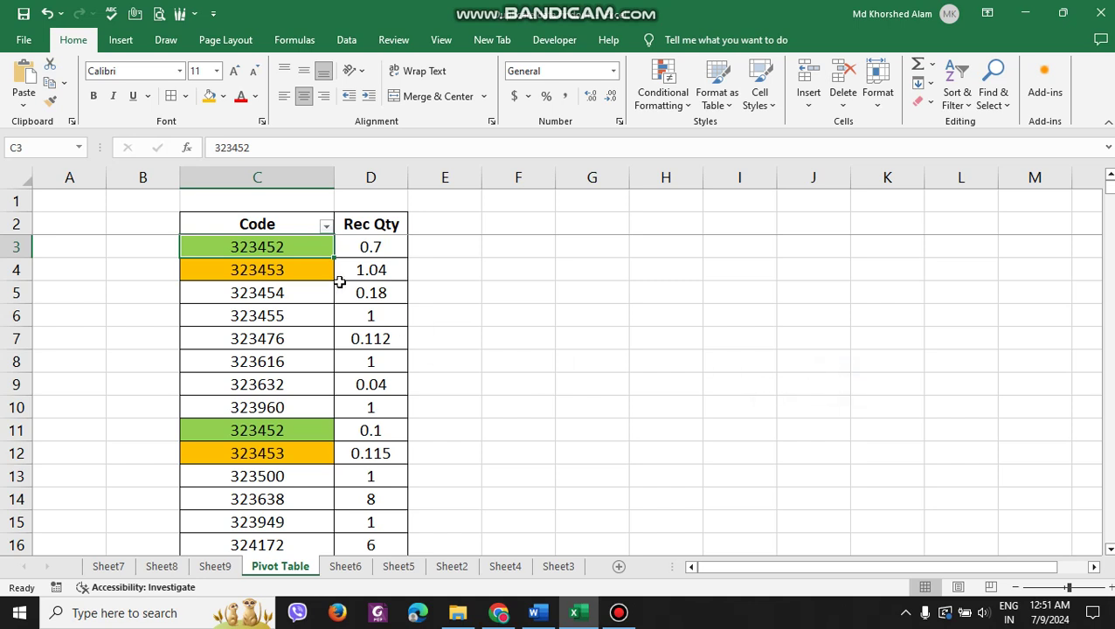
Step: Copy the code text 323452 from inside cell C3 and leave the cell unedited
double_click(310, 245)
left_click_drag(233, 247, 175, 243)
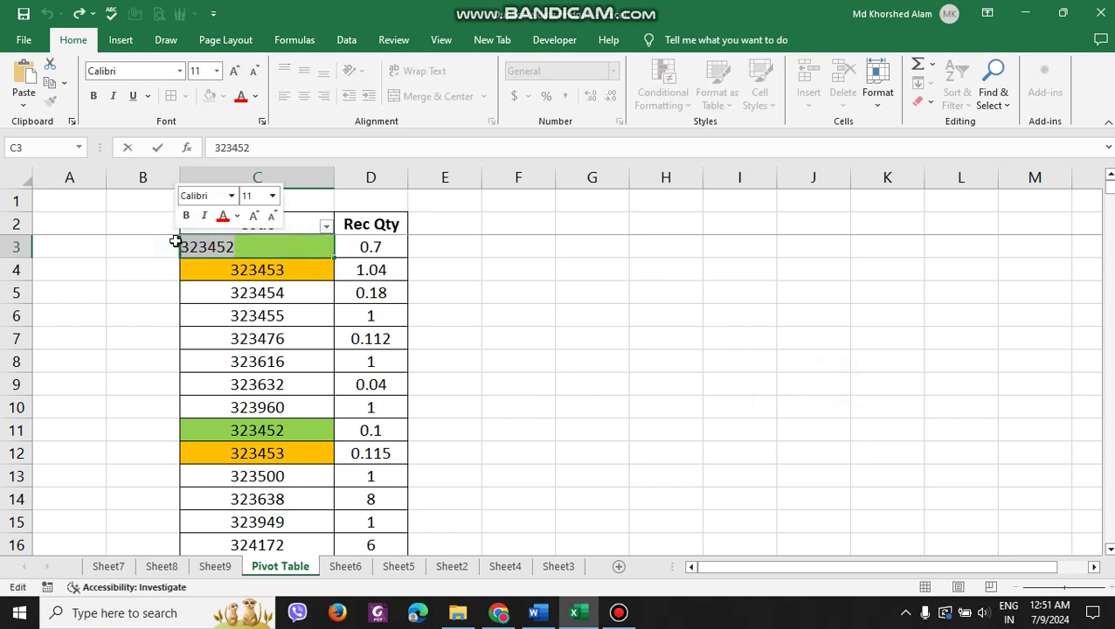
left_click(590, 386)
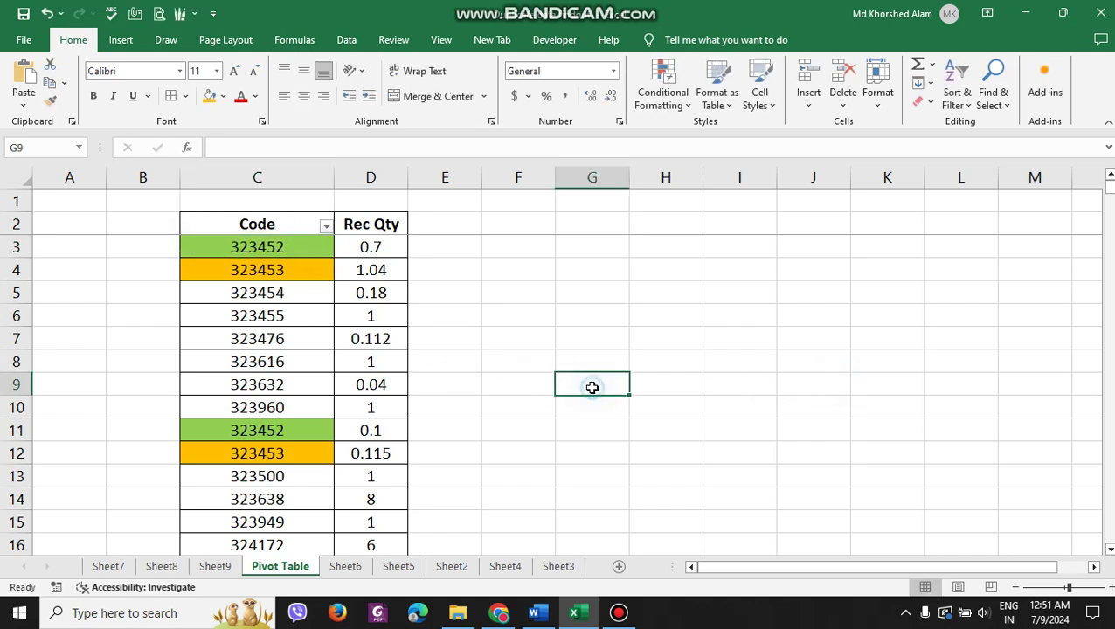
Step: Switch to Sheet9 and try to clear the pivot table's Grand Total value in cell B353
left_click(214, 566)
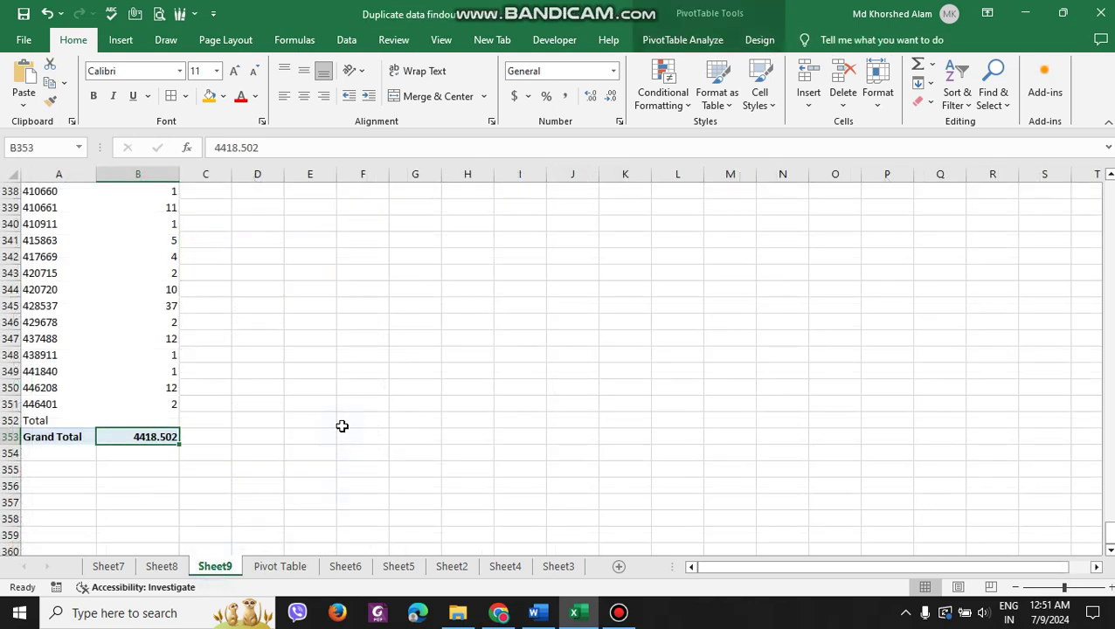
key("Delete")
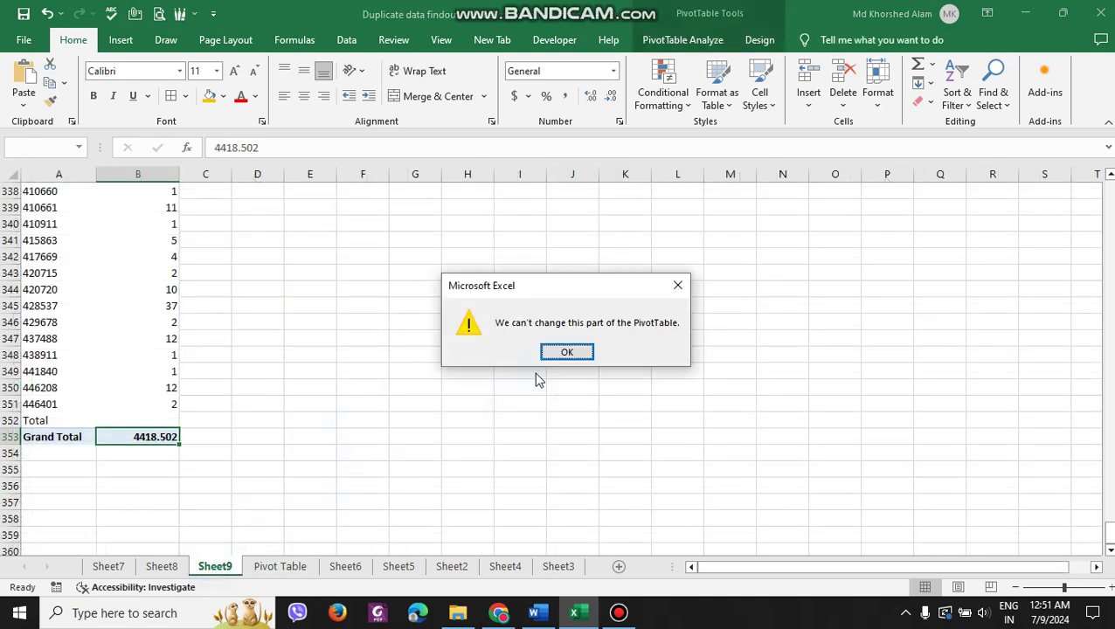
left_click(567, 352)
left_click(551, 356)
Step: Look through the pivot table's code list on Sheet9 from the Grand Total back up to about row 65
scroll(255, 434, "up", 20)
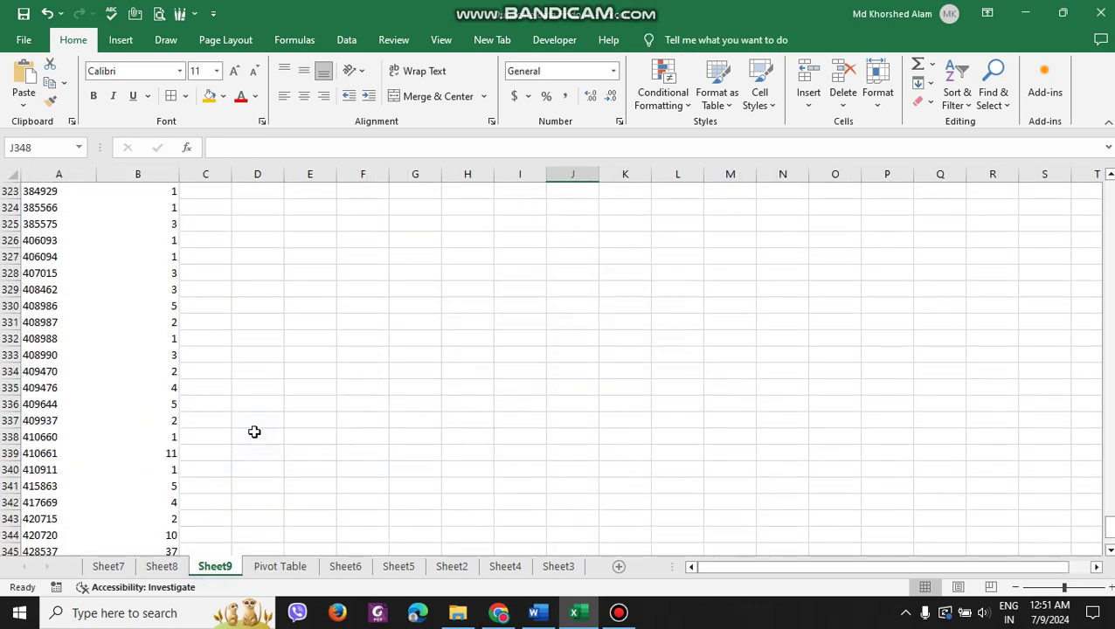
scroll(256, 439, "up", 4)
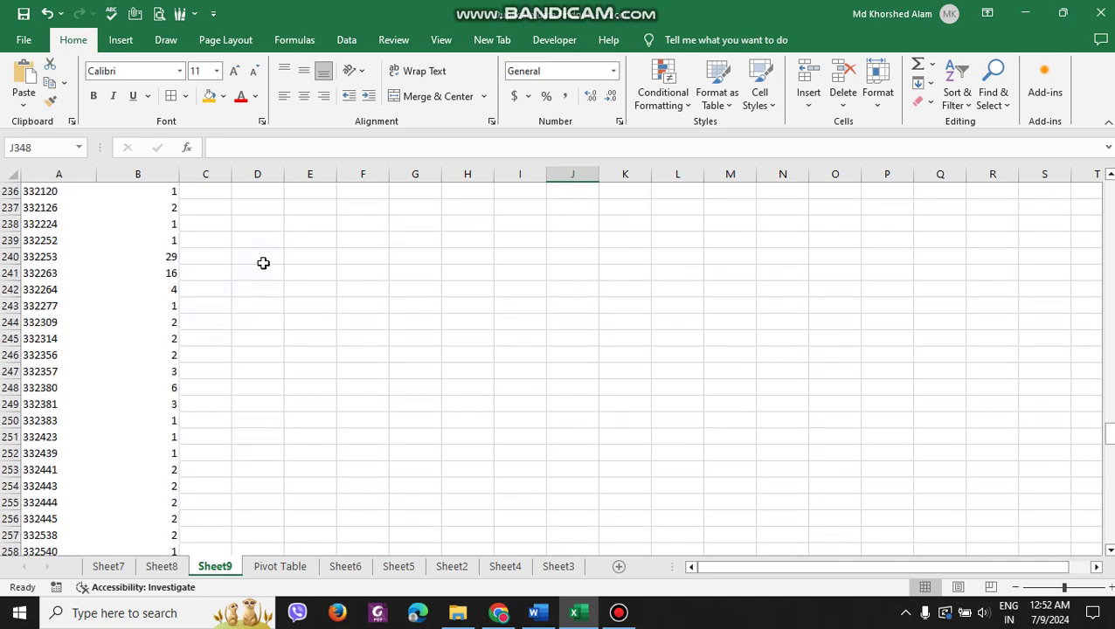
left_click(253, 257)
left_click(56, 222)
scroll(84, 272, "up", 20)
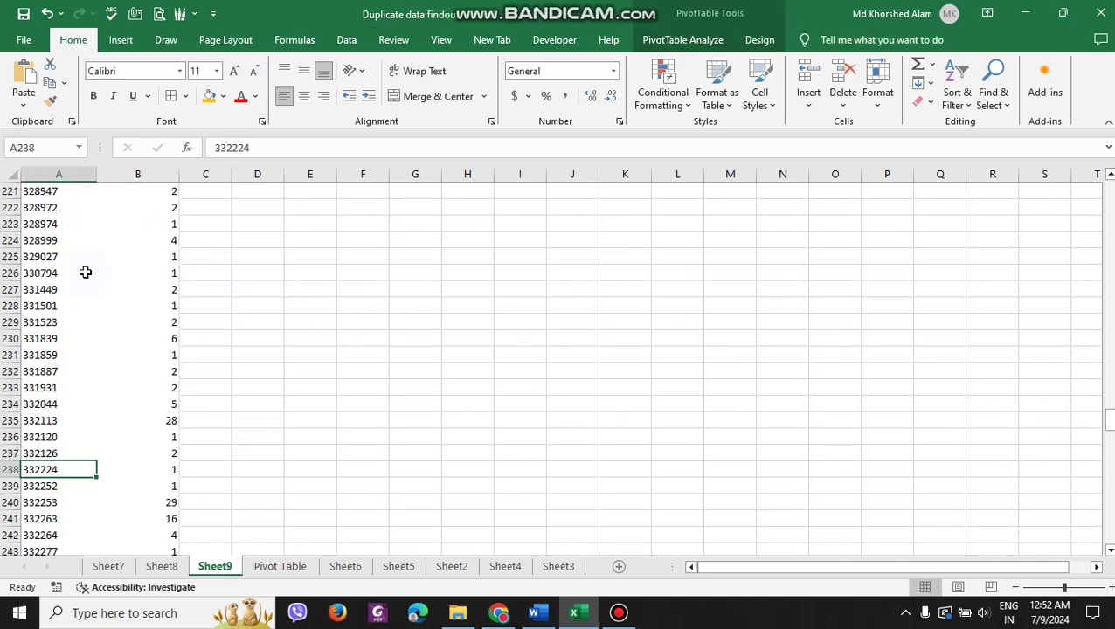
scroll(86, 273, "up", 16)
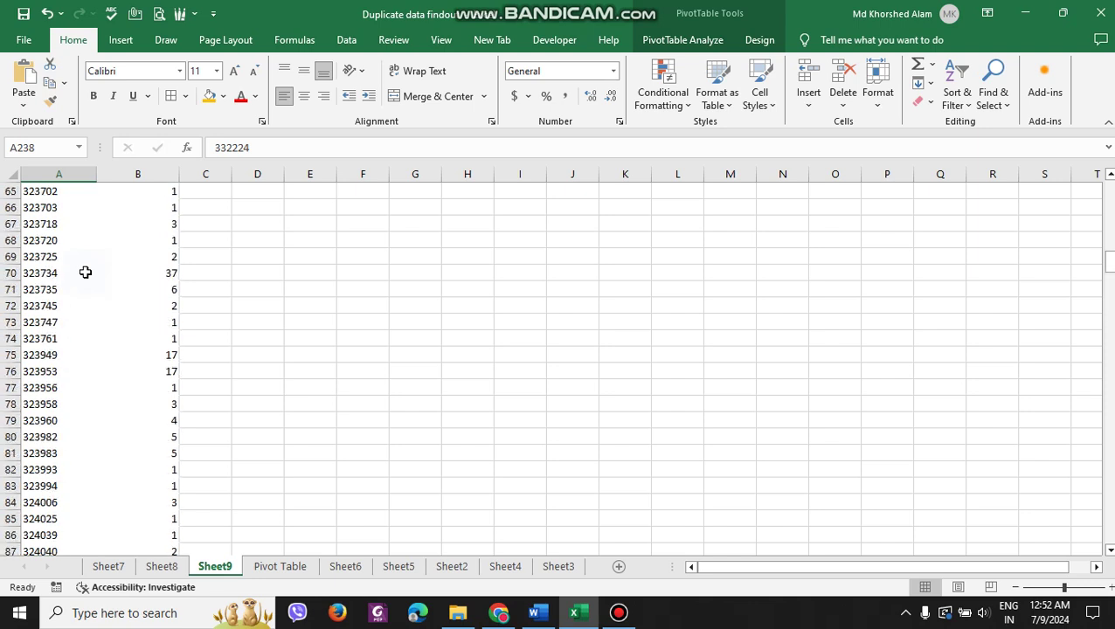
left_click_drag(55, 210, 137, 209)
left_click(306, 255)
left_click(83, 192)
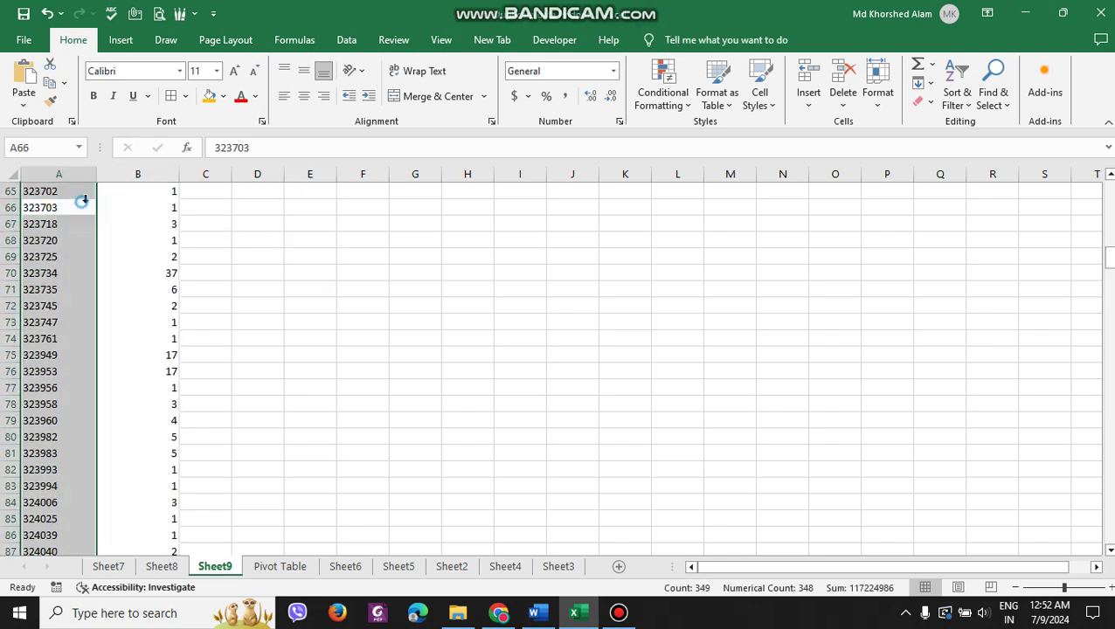
left_click(428, 303)
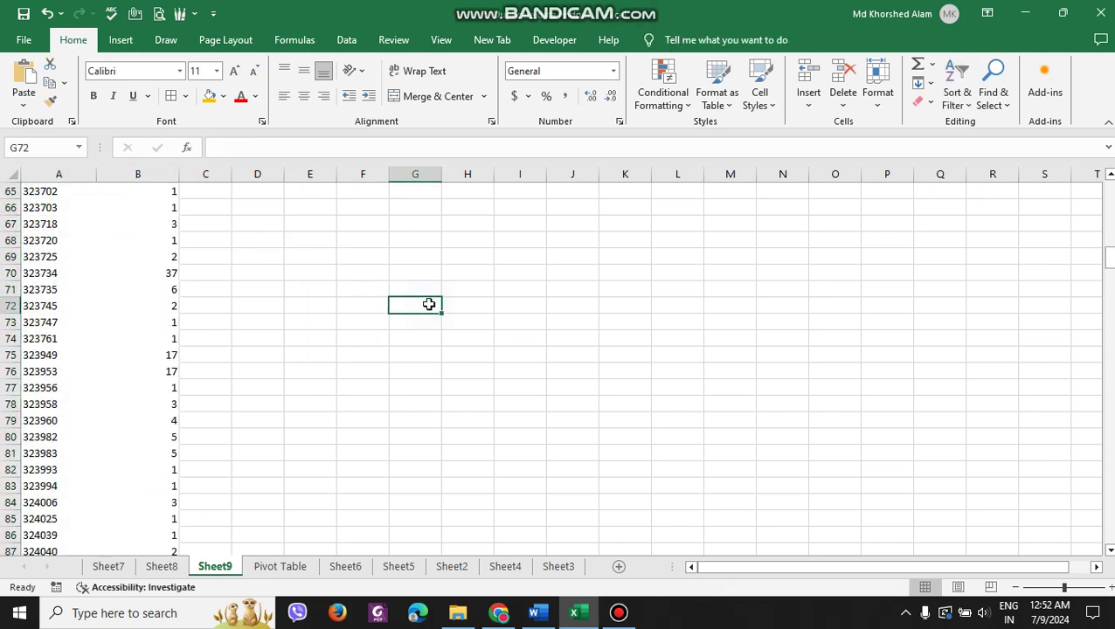
Step: Find all occurrences of code 323452 on Sheet9 and inspect its summed quantity in cell B24 at a larger zoom
key("ctrl+f")
type("323452")
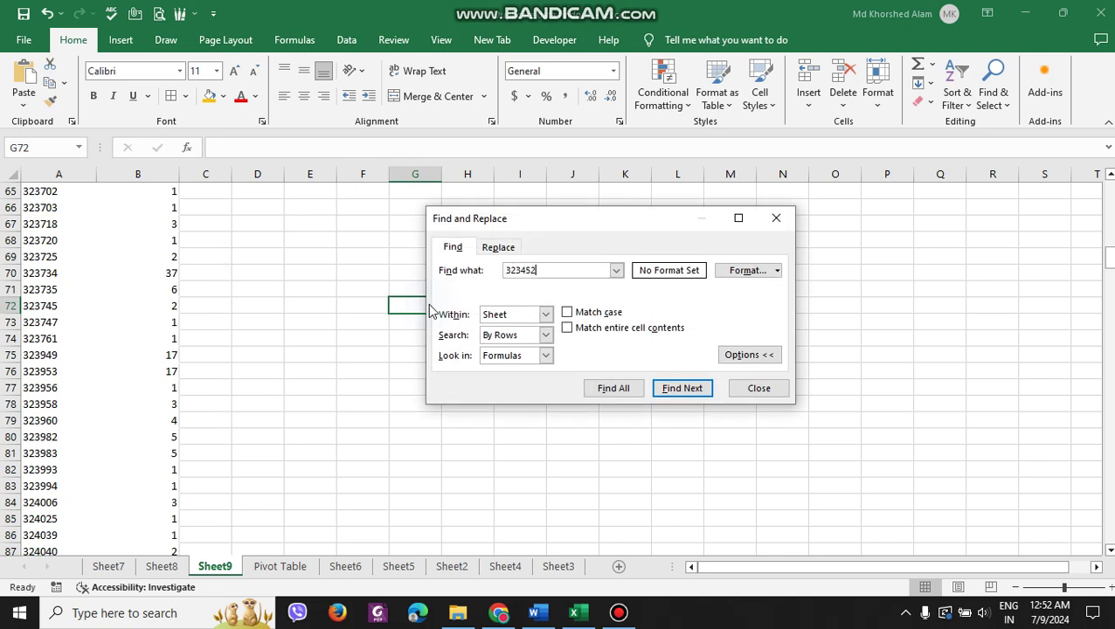
left_click(613, 388)
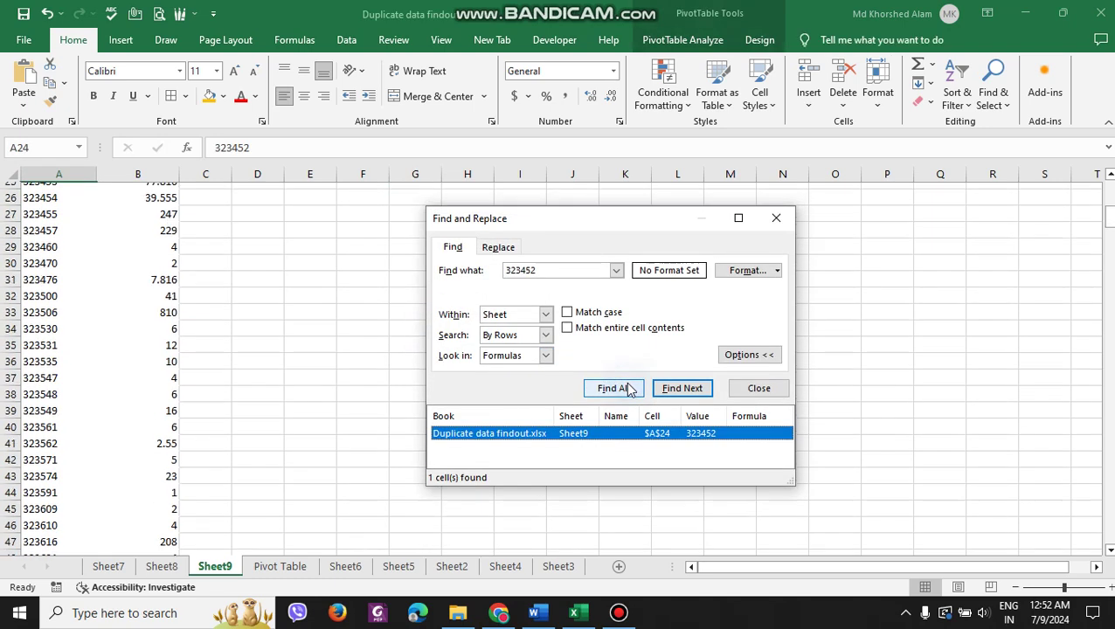
left_click(166, 193)
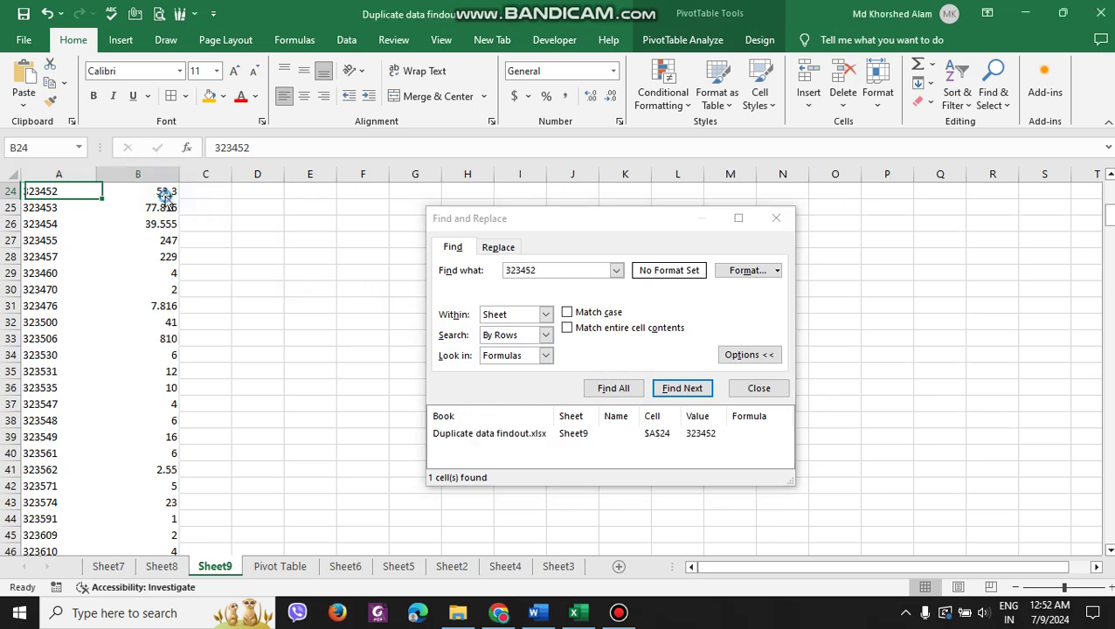
scroll(307, 300, "up", 3)
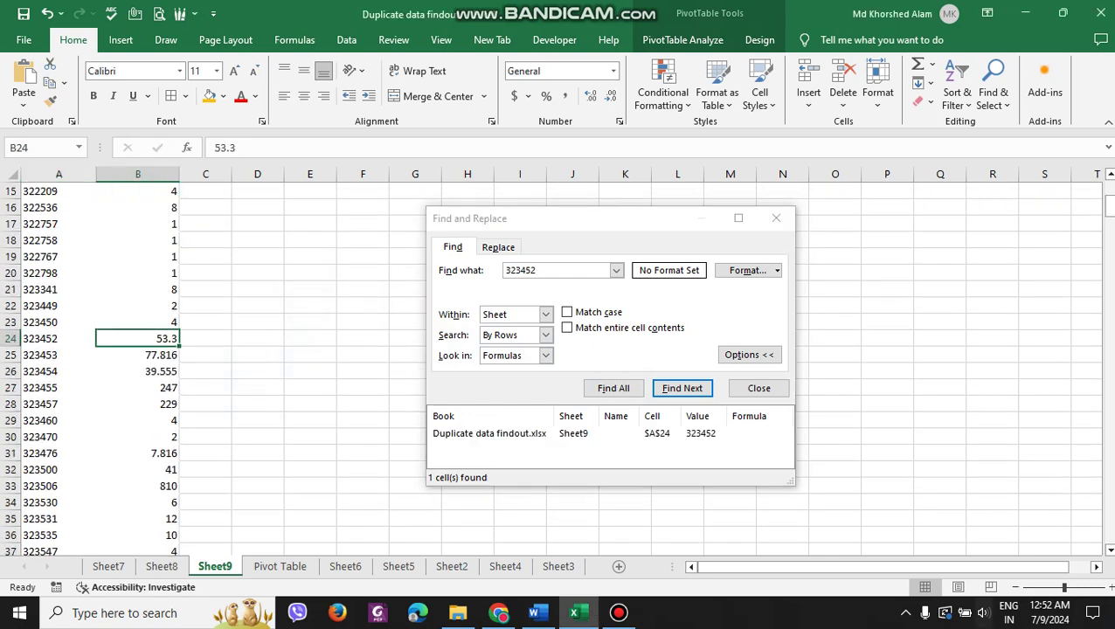
left_click(1111, 588)
left_click(1111, 588)
left_click(1111, 588)
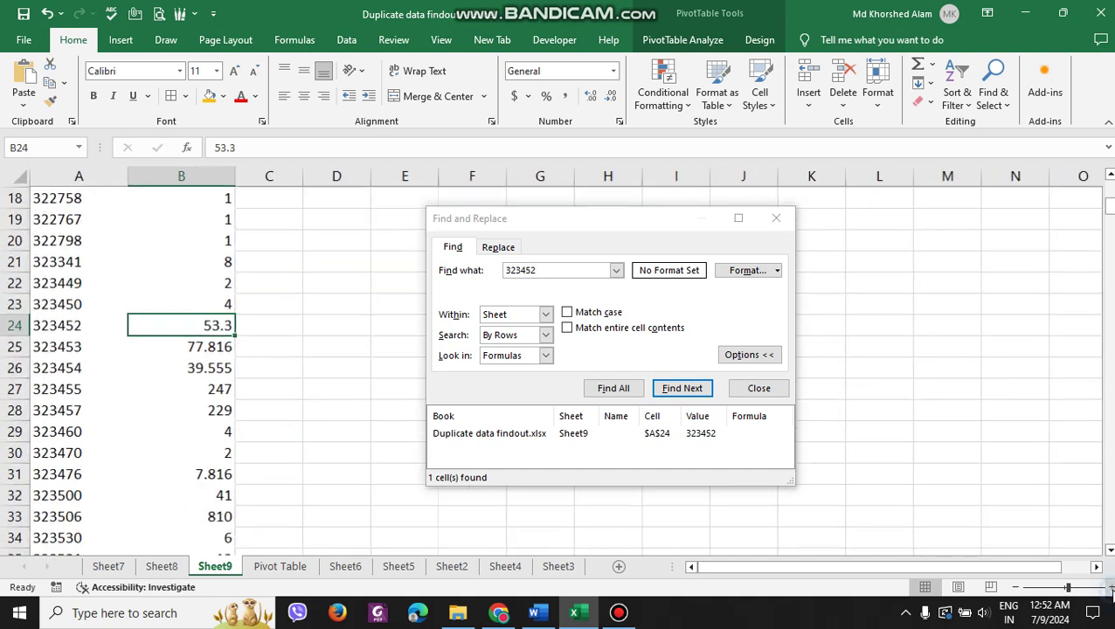
Step: Close the Find and Replace dialog and return to the source list on the Pivot Table sheet
left_click(299, 323)
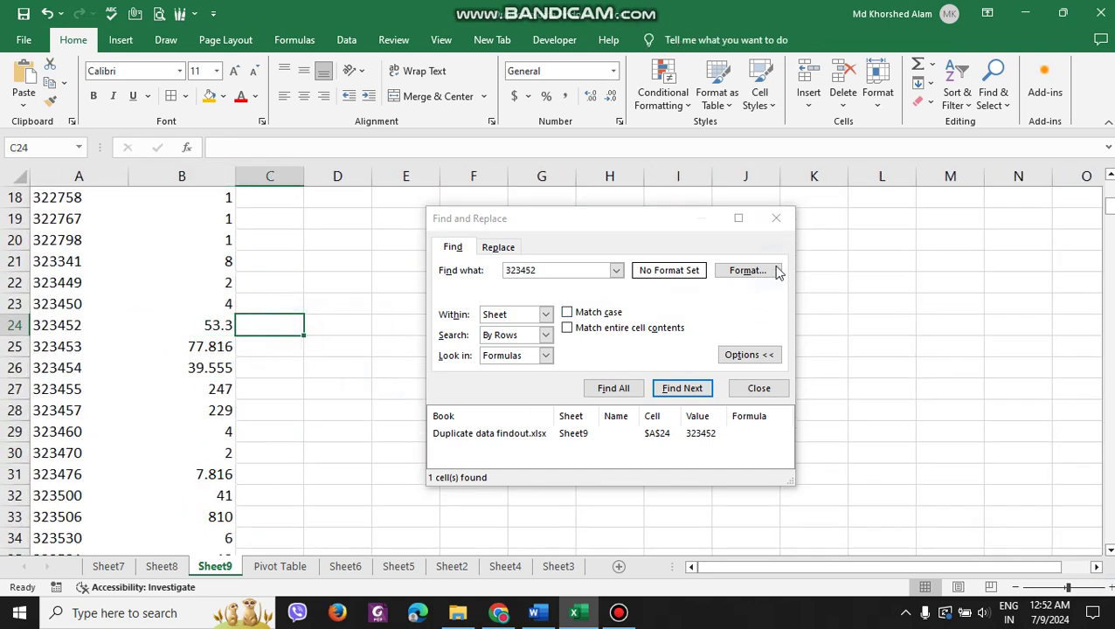
left_click(776, 218)
left_click(836, 292)
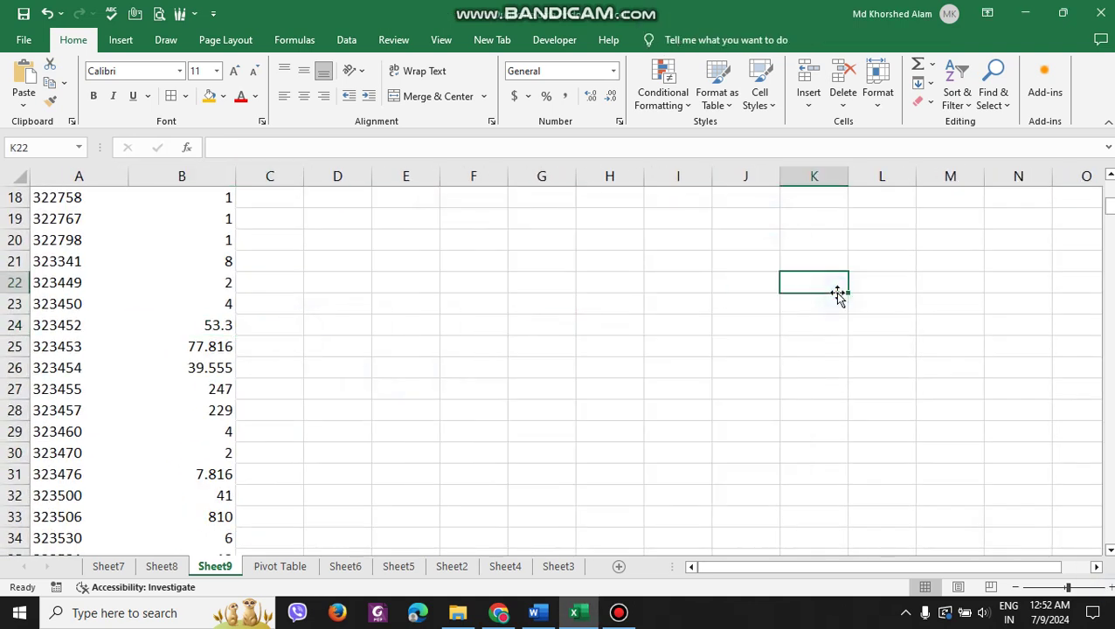
left_click(733, 305)
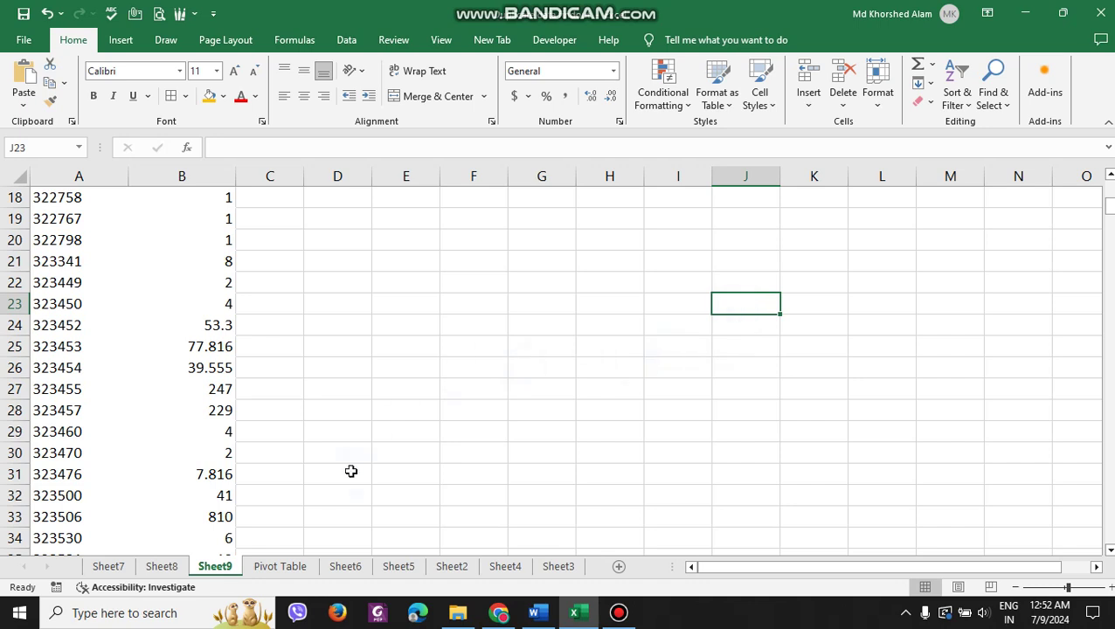
left_click(288, 567)
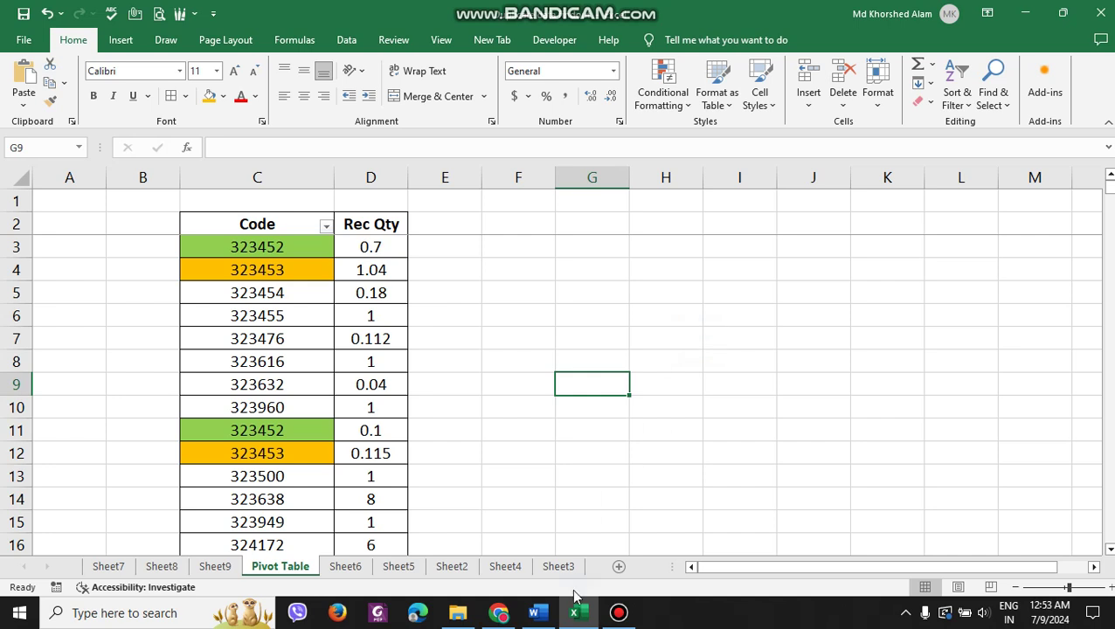
Step: Switch to Chrome and browse the uploaded videos of the Job Help Service YouTube channel, including the oldest ones
left_click(498, 614)
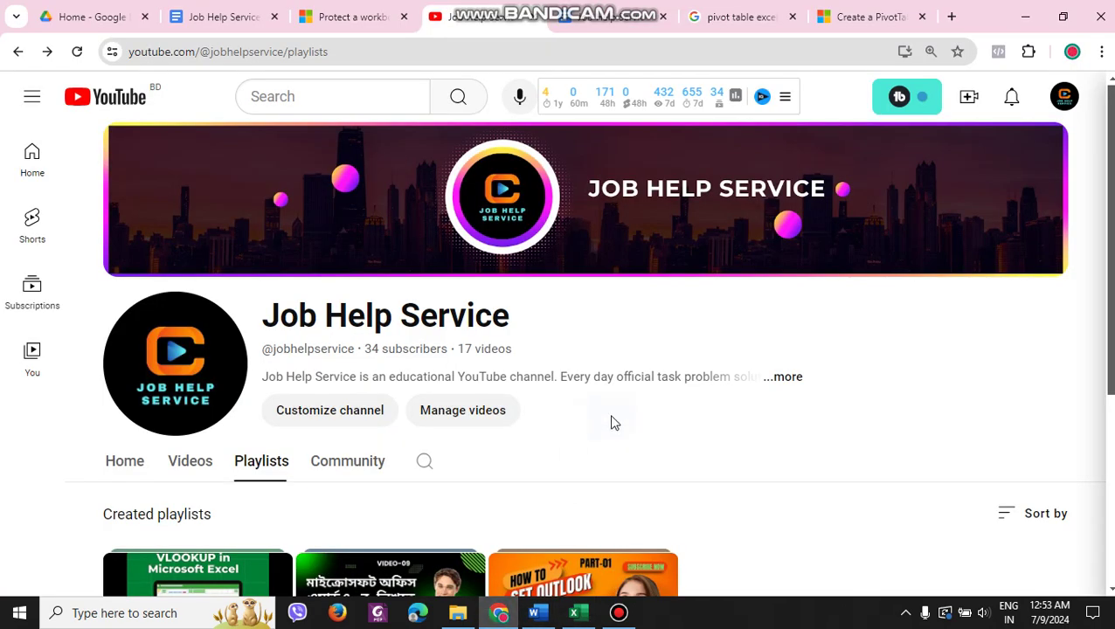
scroll(610, 423, "down", 3)
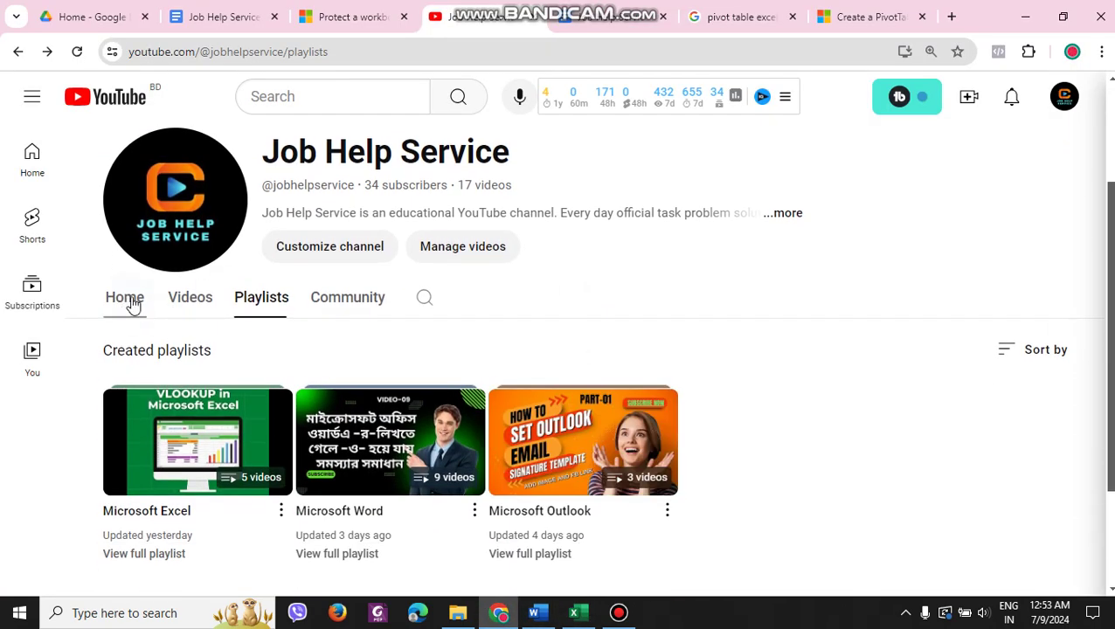
left_click(191, 306)
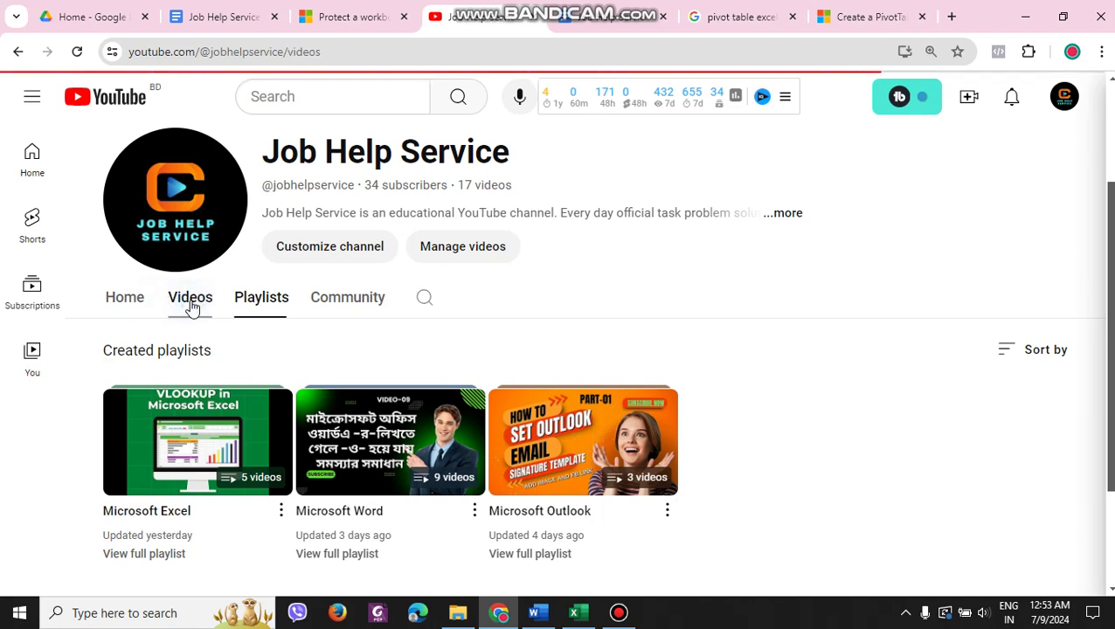
scroll(687, 373, "down", 3)
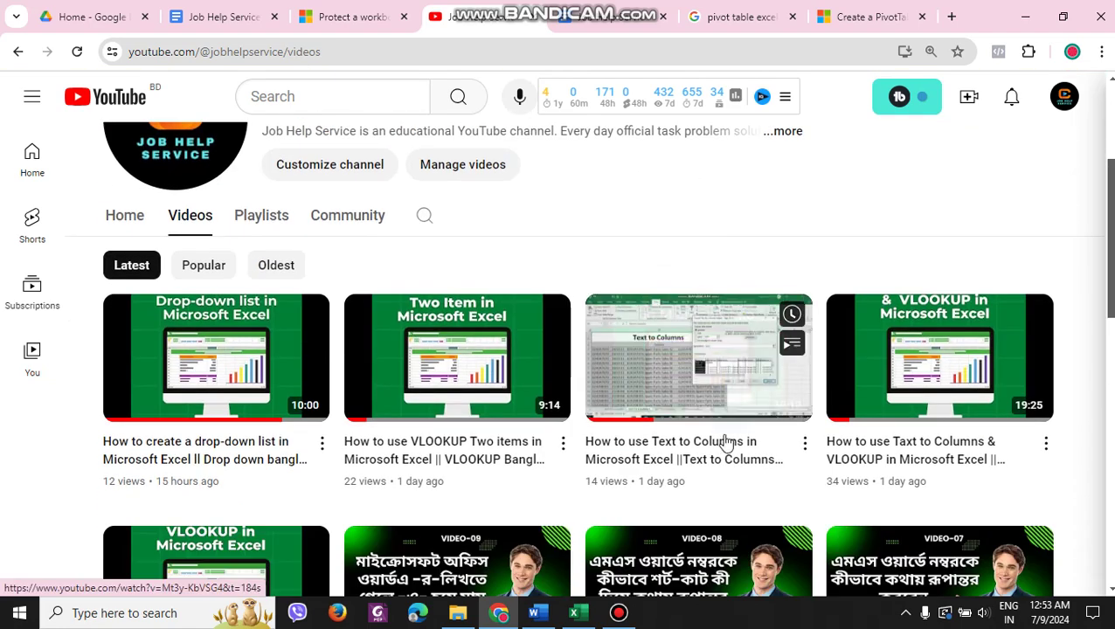
scroll(716, 437, "down", 2)
scroll(710, 441, "down", 2)
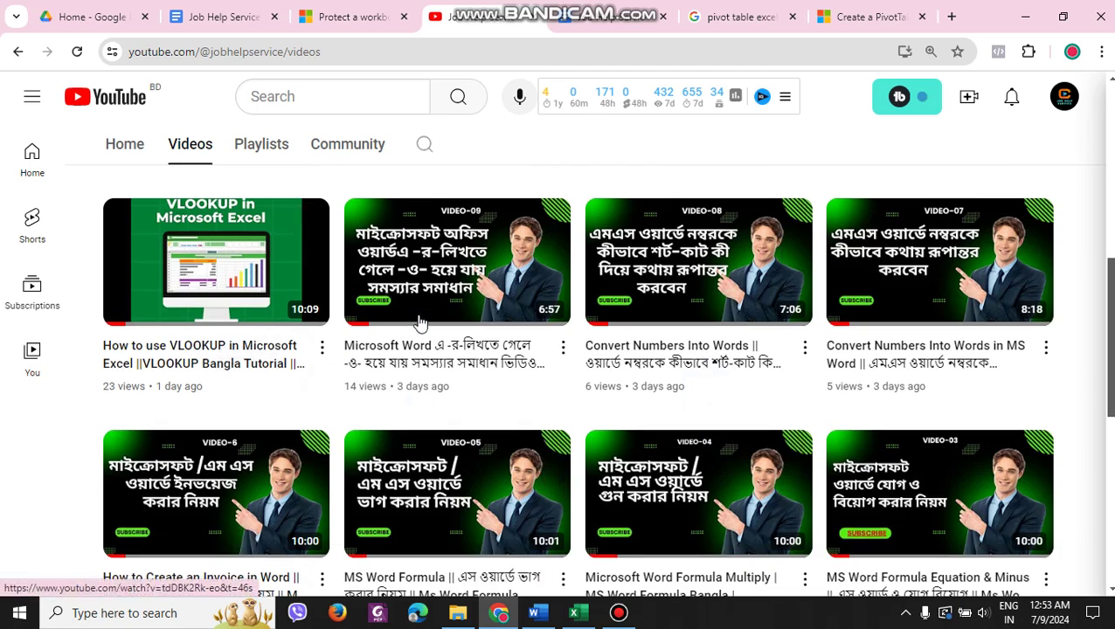
mouse_move(939, 367)
scroll(944, 367, "down", 4)
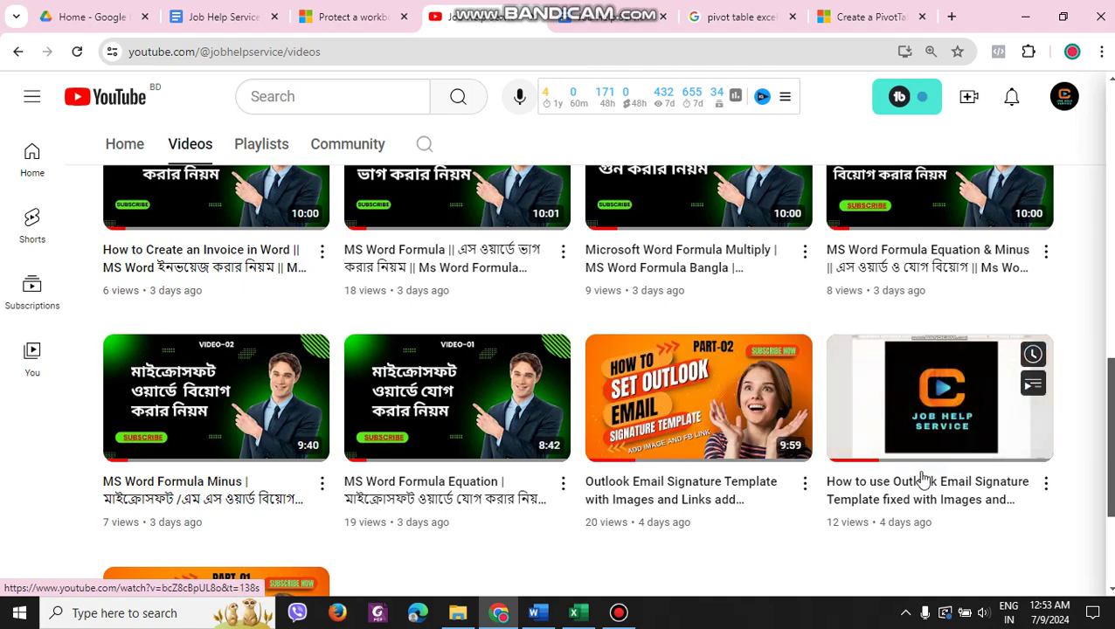
scroll(737, 516, "down", 2)
scroll(721, 507, "up", 12)
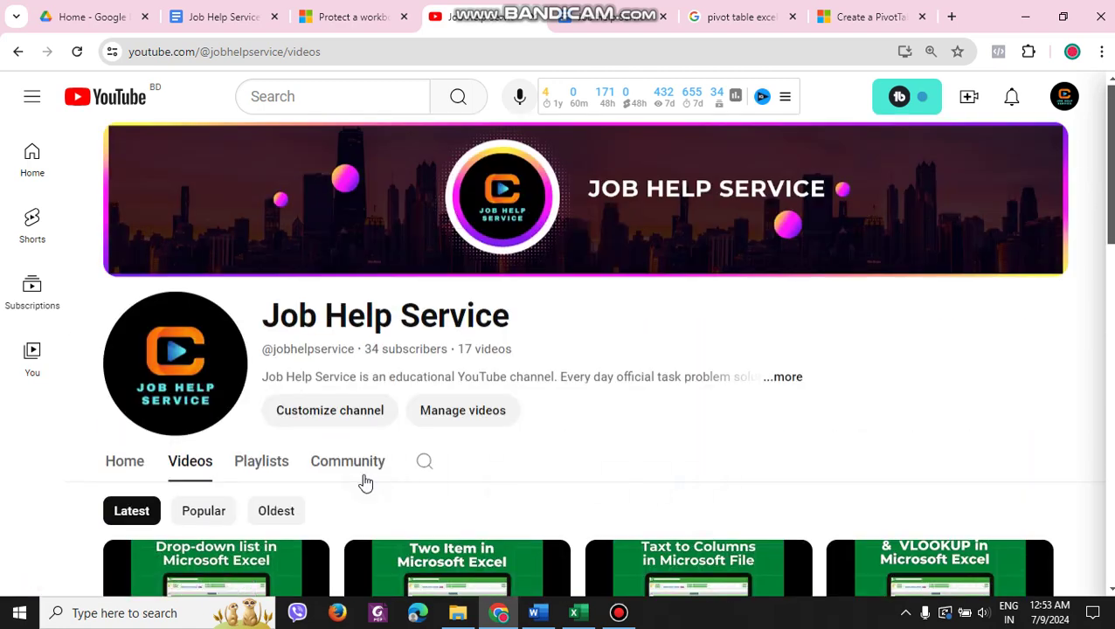
Step: View the channel's created playlists for Microsoft Excel, Word and Outlook
left_click(264, 466)
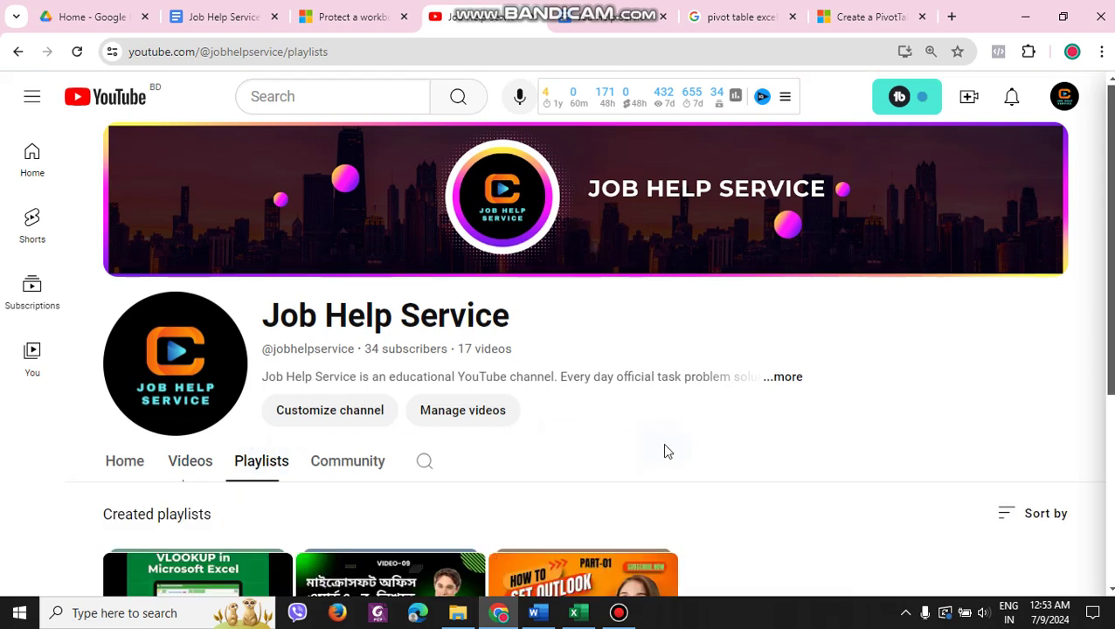
scroll(699, 448, "down", 2)
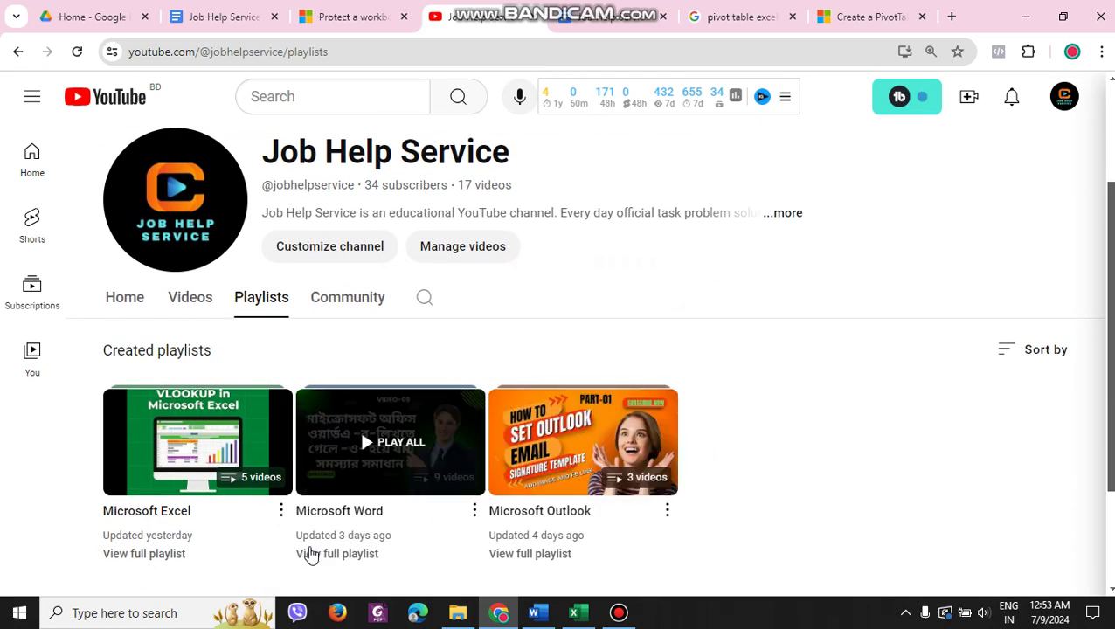
scroll(255, 550, "down", 1)
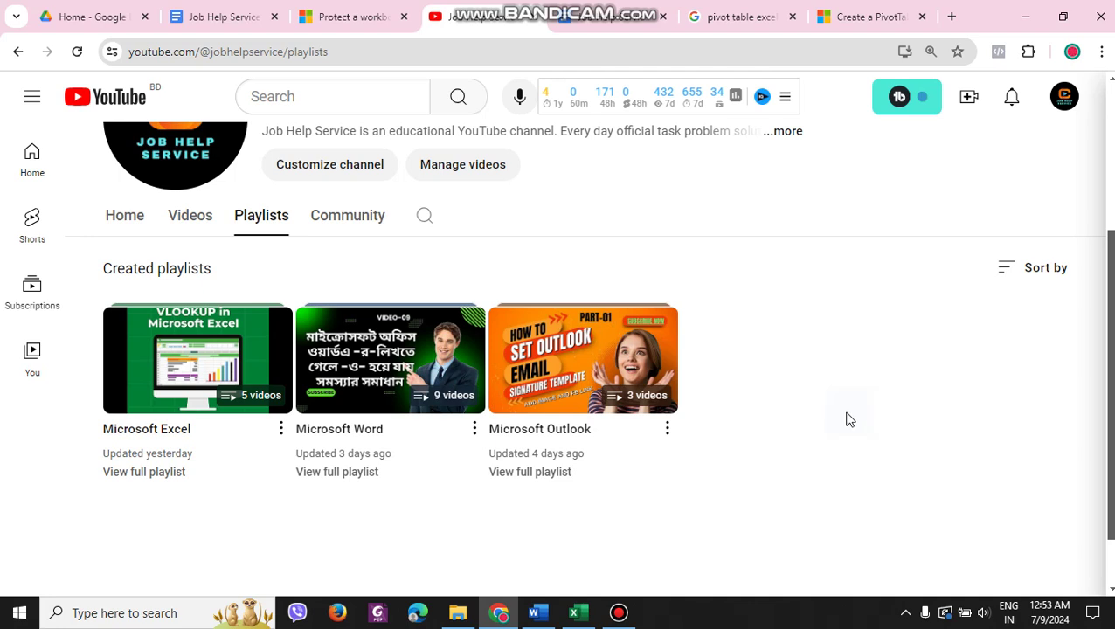
scroll(852, 419, "up", 3)
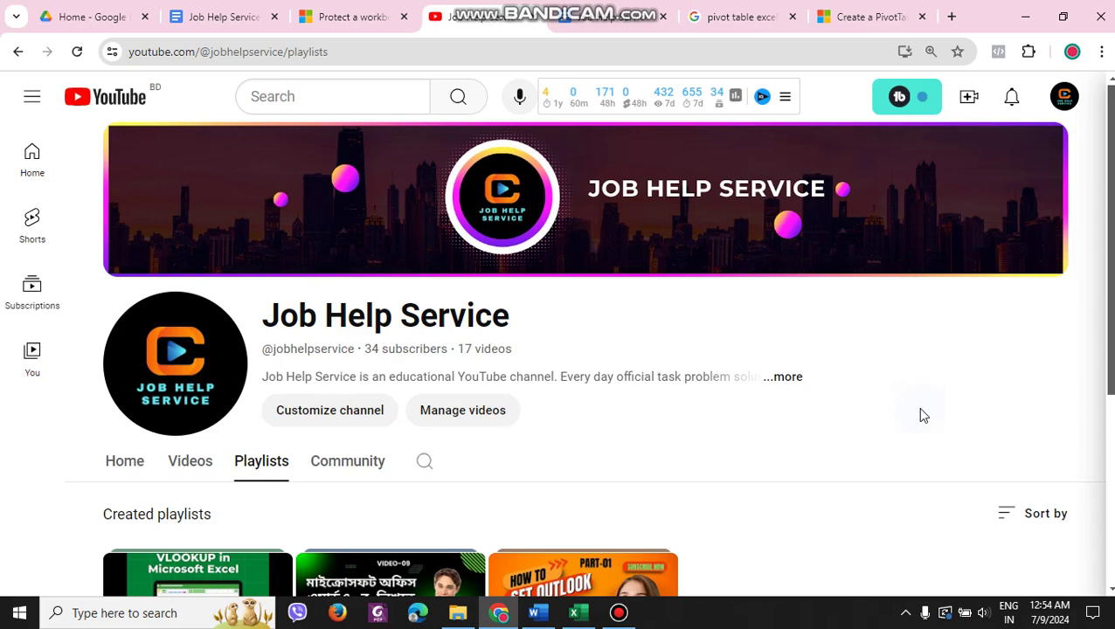
Step: Open the Job Help Service-All Videos Link document and go to its first page
left_click(245, 17)
scroll(699, 393, "up", 20)
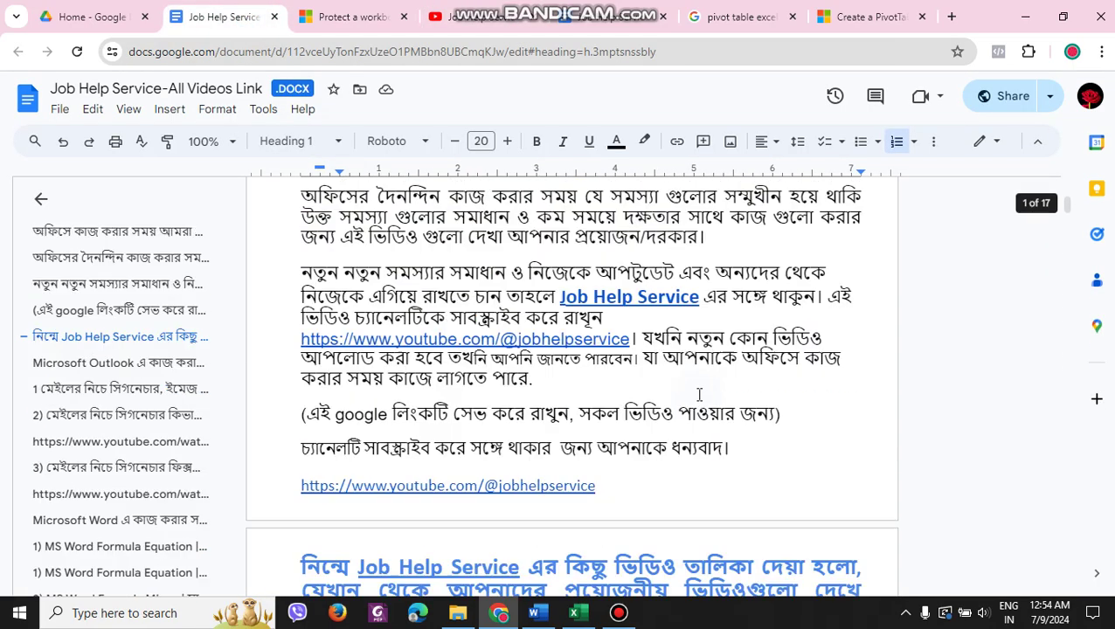